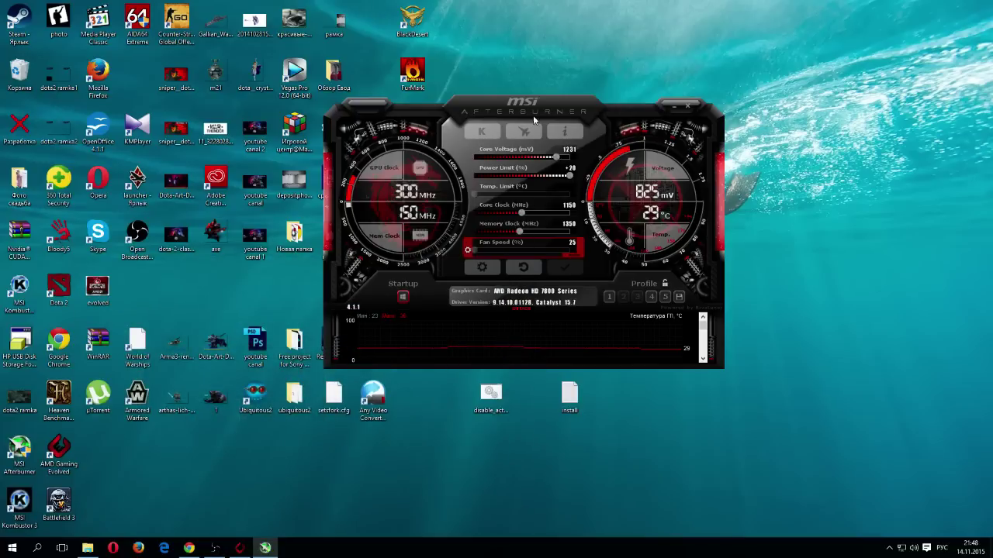
pyautogui.moveTo(512, 106); pyautogui.dragTo(494, 124)
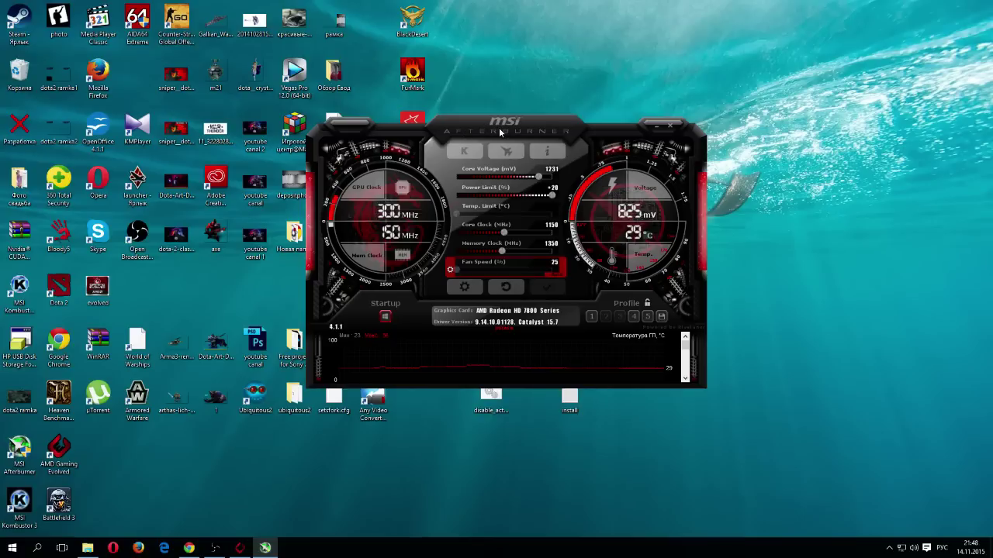
pyautogui.moveTo(499, 132); pyautogui.dragTo(490, 157)
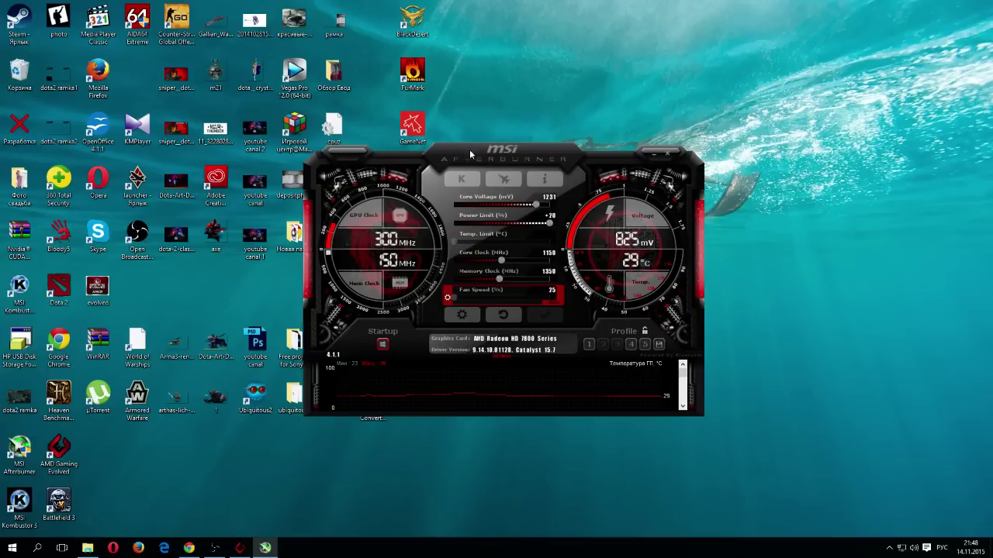
pyautogui.moveTo(503, 154); pyautogui.dragTo(477, 161)
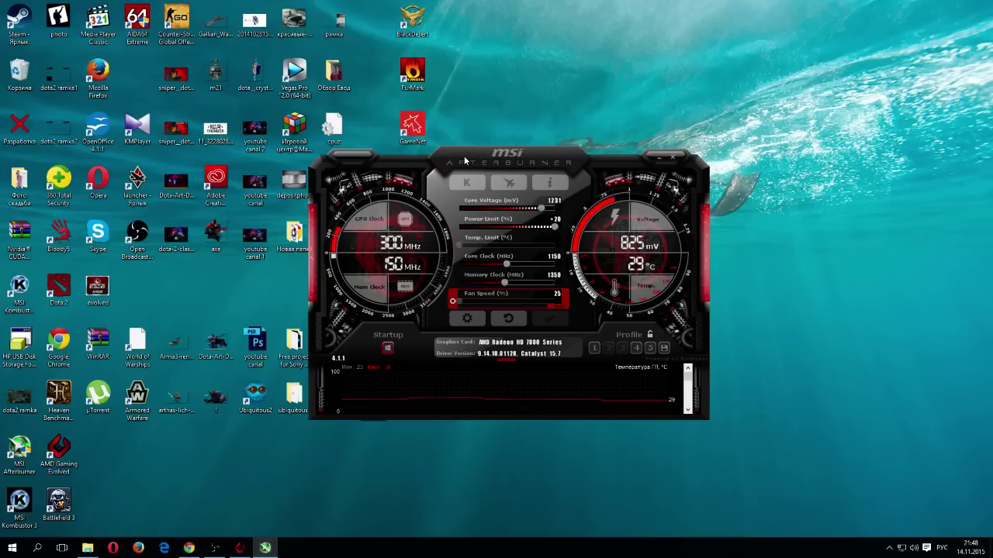
pyautogui.moveTo(468, 161); pyautogui.dragTo(468, 162)
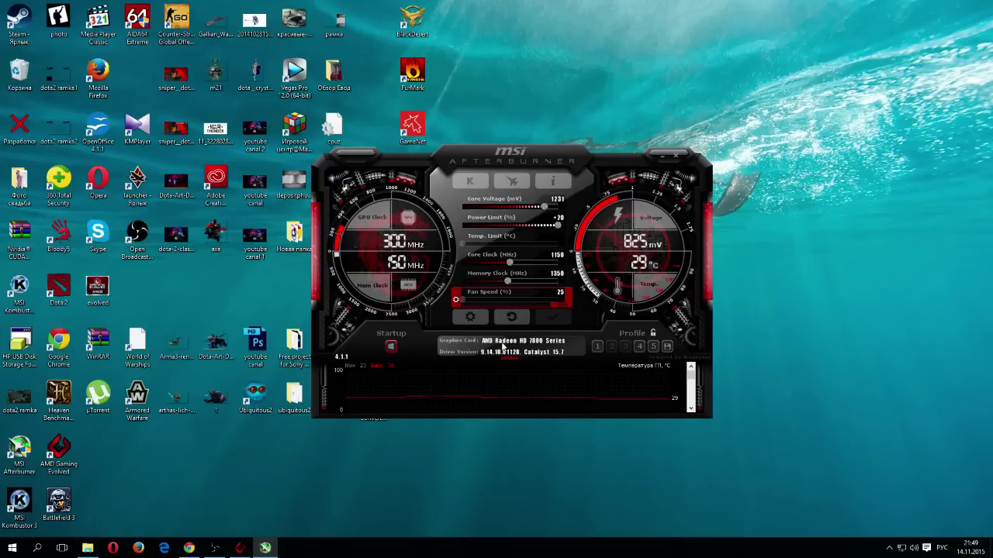
# - Look through the hardware monitoring graphs, including memory usage, and return to the GPU temperature graph
pyautogui.moveTo(479, 366)
pyautogui.scroll(-1, 698, 377)
pyautogui.scroll(-2, 672, 387)
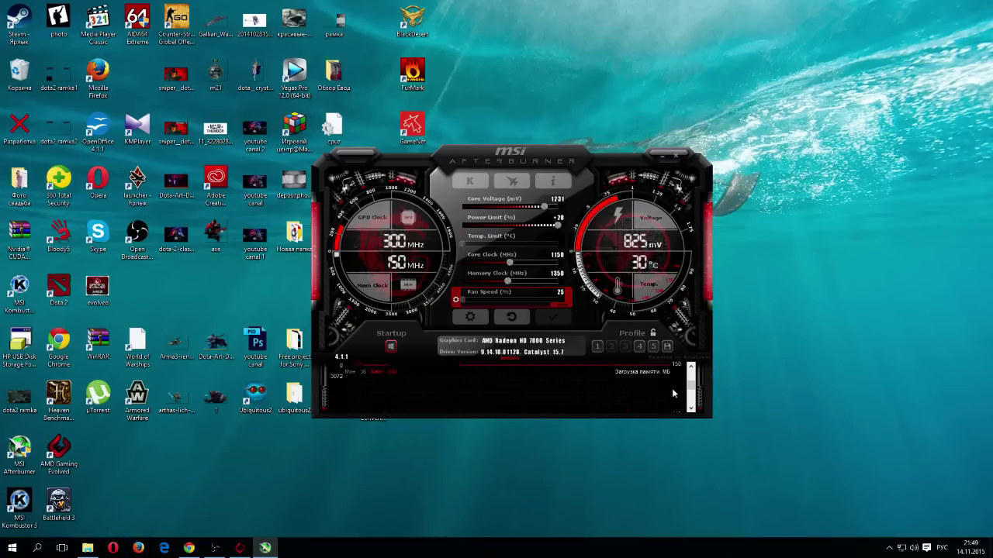
pyautogui.scroll(-3, 676, 396)
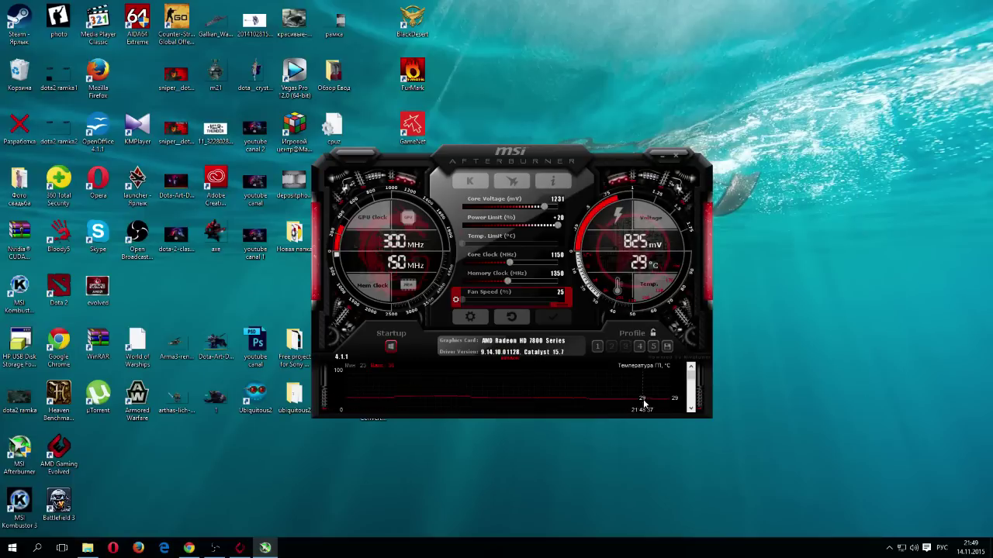
pyautogui.scroll(1, 639, 404)
pyautogui.scroll(1, 480, 388)
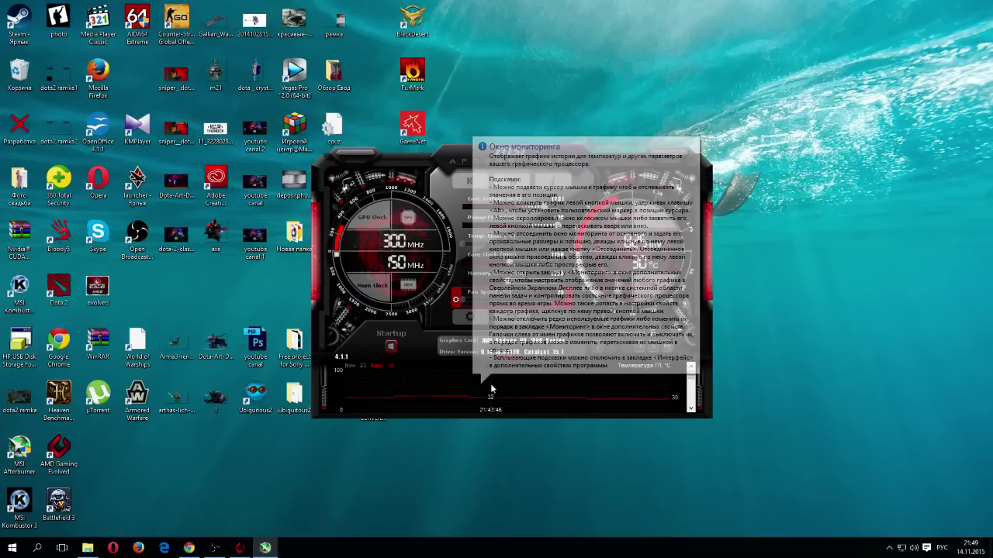
pyautogui.scroll(1, 411, 394)
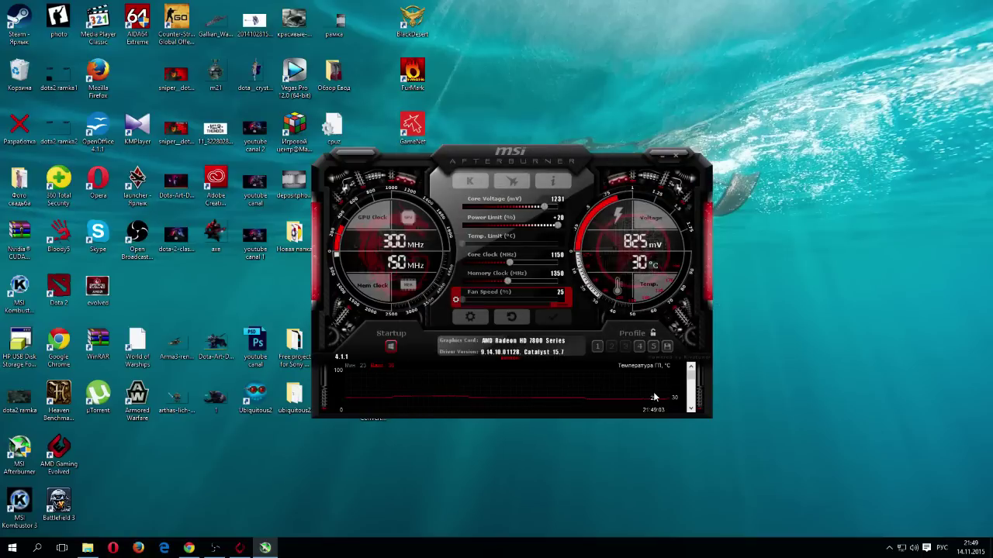
pyautogui.moveTo(512, 158); pyautogui.dragTo(499, 178)
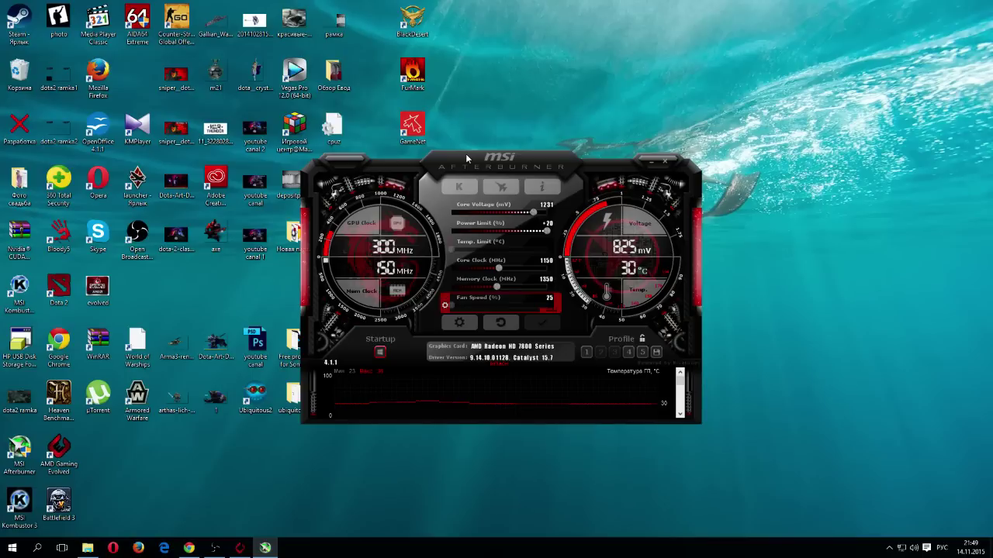
pyautogui.moveTo(495, 161); pyautogui.dragTo(508, 162)
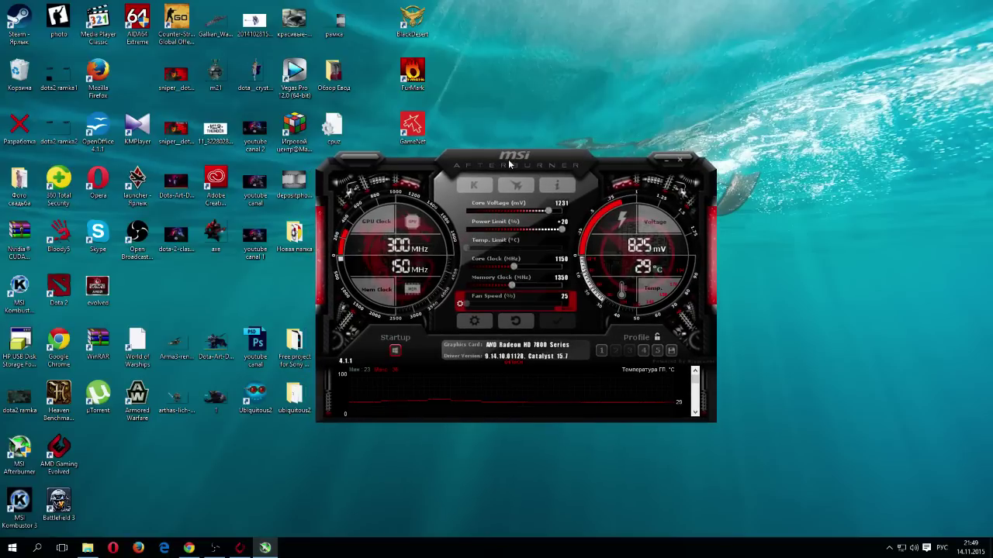
pyautogui.moveTo(510, 163); pyautogui.dragTo(509, 163)
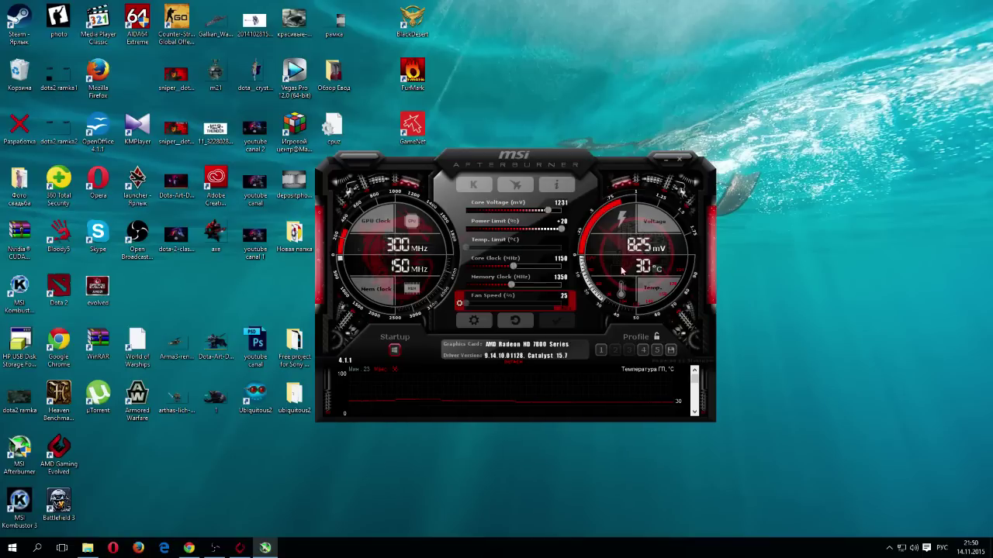
# - Launch the Kombustor stability test for the graphics card and close its window
pyautogui.moveTo(580, 187); pyautogui.dragTo(594, 174)
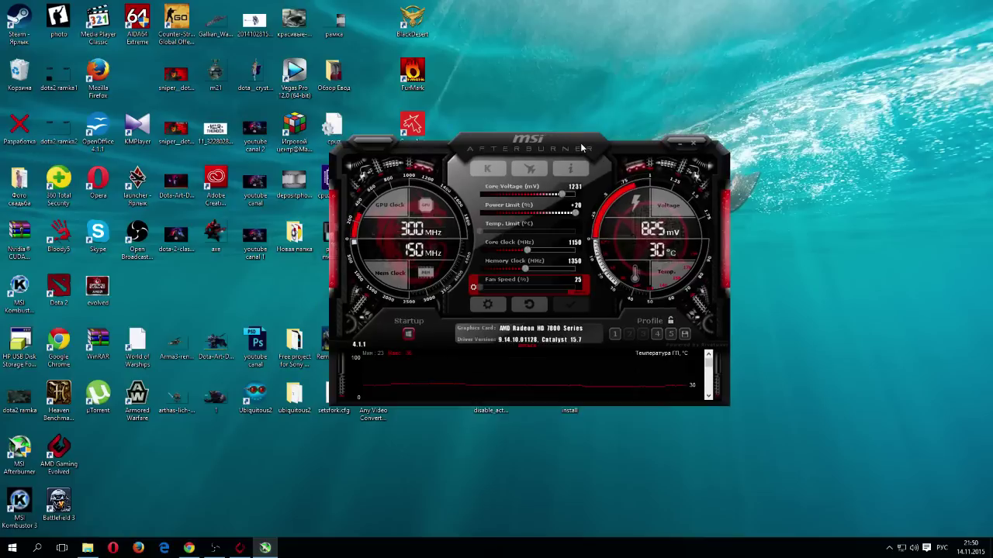
pyautogui.click(485, 174)
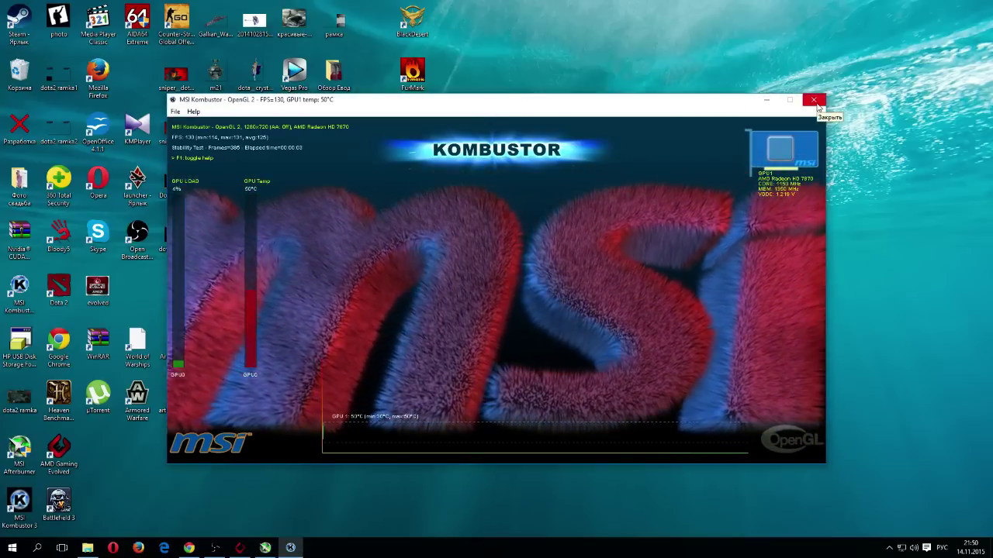
pyautogui.click(814, 102)
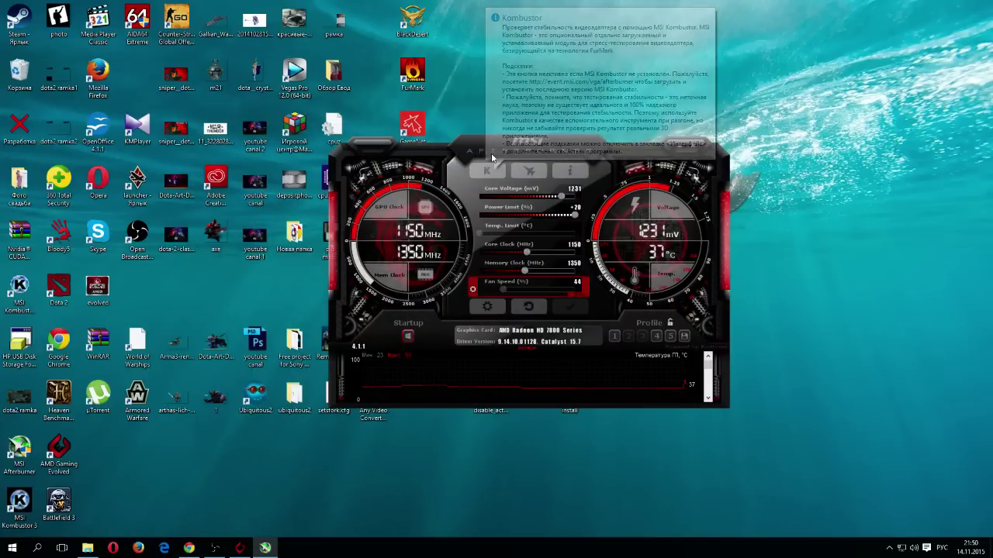
pyautogui.moveTo(479, 147)
pyautogui.mouseDown()
pyautogui.moveTo(489, 149)
pyautogui.moveTo(463, 159)
pyautogui.mouseUp()
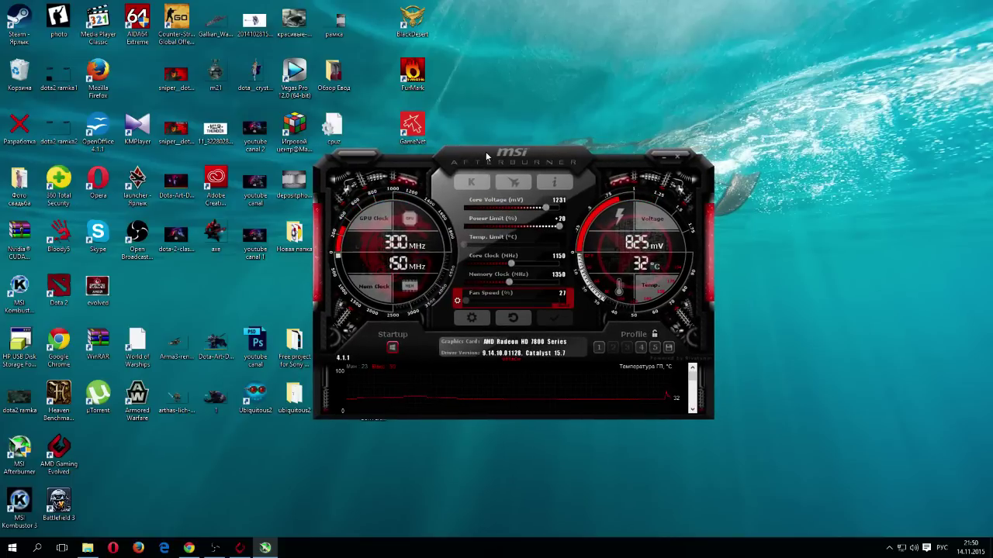
pyautogui.moveTo(486, 157)
pyautogui.mouseDown()
pyautogui.moveTo(487, 169)
pyautogui.moveTo(489, 156)
pyautogui.mouseUp()
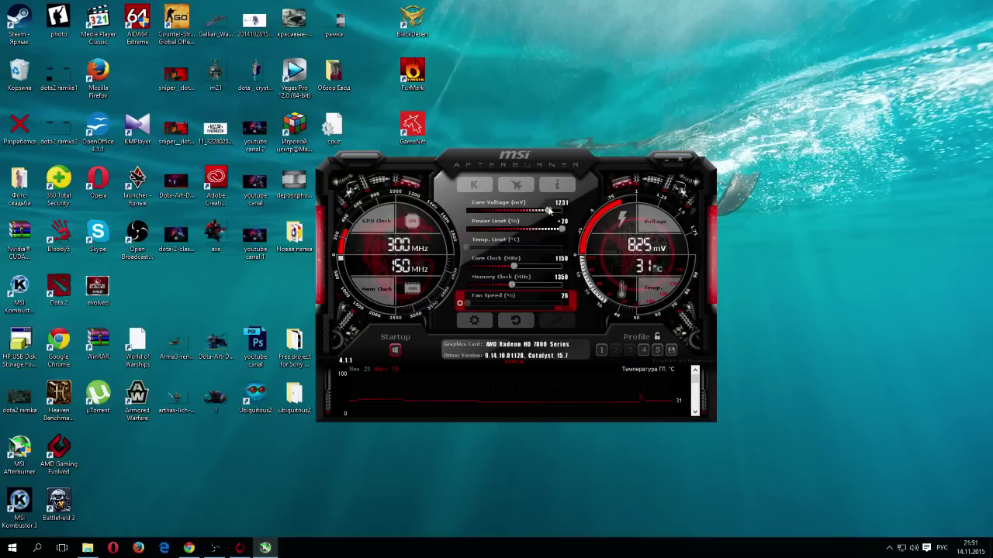
pyautogui.moveTo(550, 215)
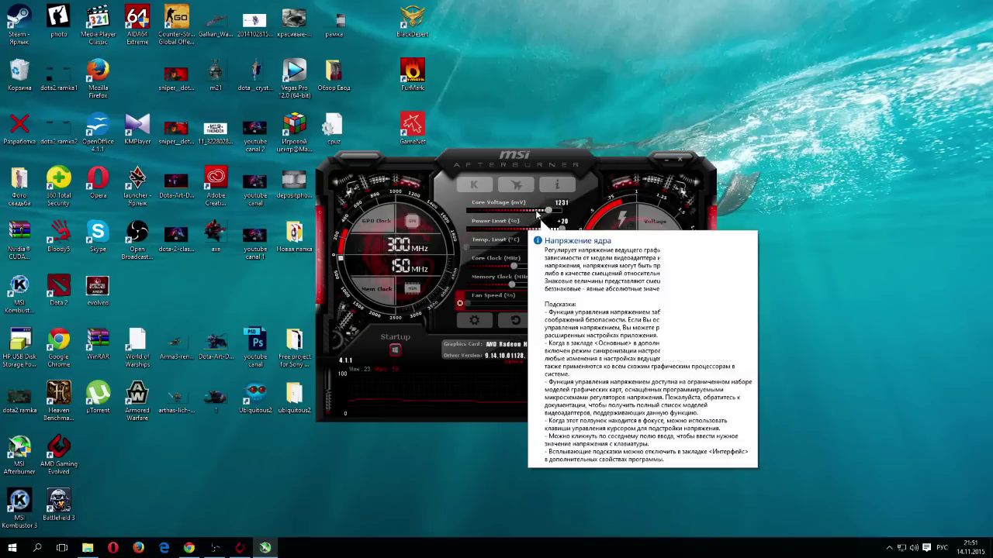
pyautogui.moveTo(544, 213)
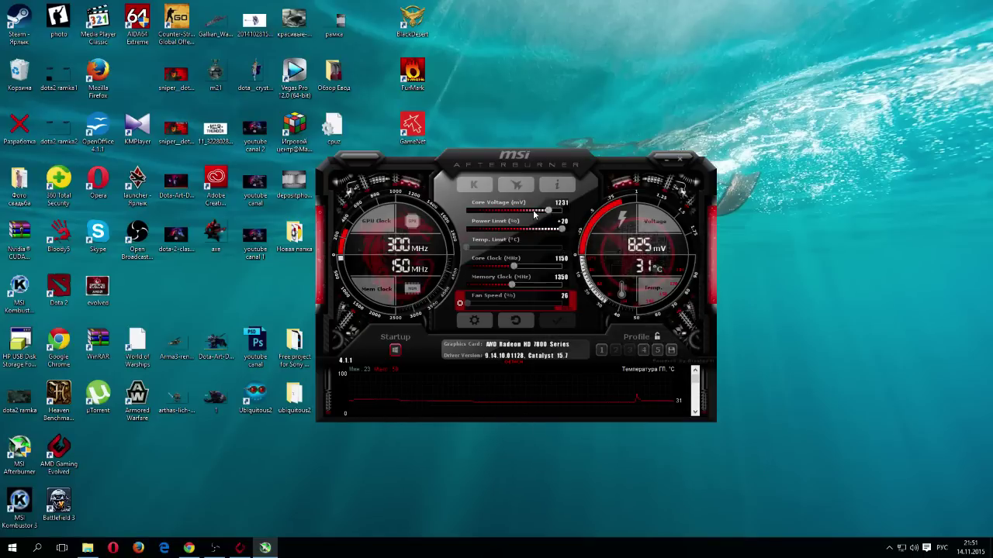
pyautogui.moveTo(512, 162); pyautogui.dragTo(549, 161)
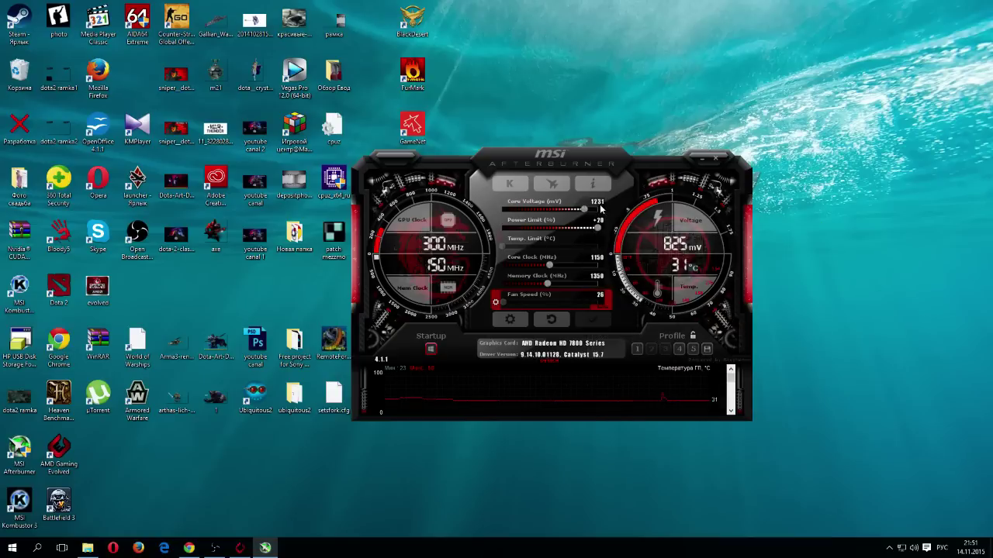
# - Set the core voltage to 1230 mV and apply the change
pyautogui.moveTo(584, 211); pyautogui.dragTo(583, 212)
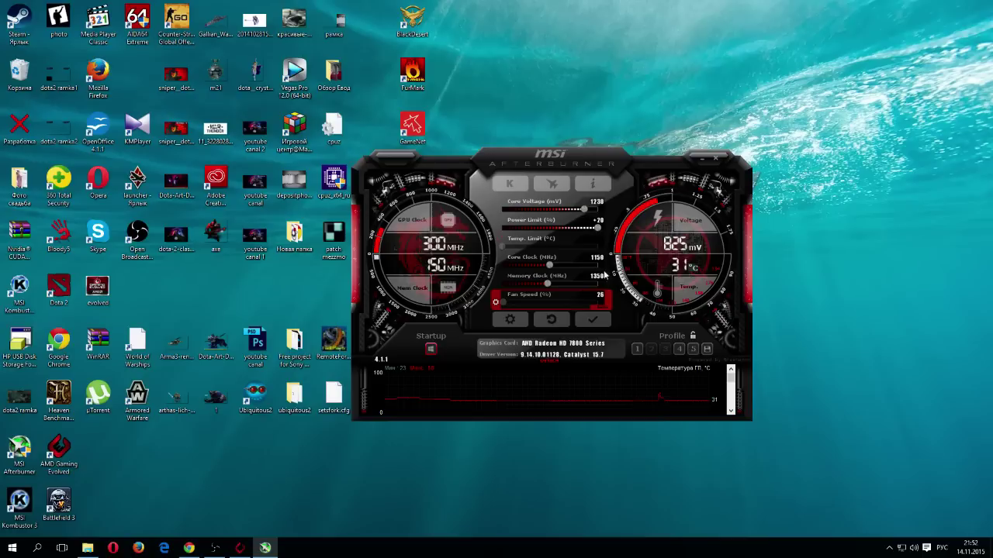
pyautogui.click(592, 323)
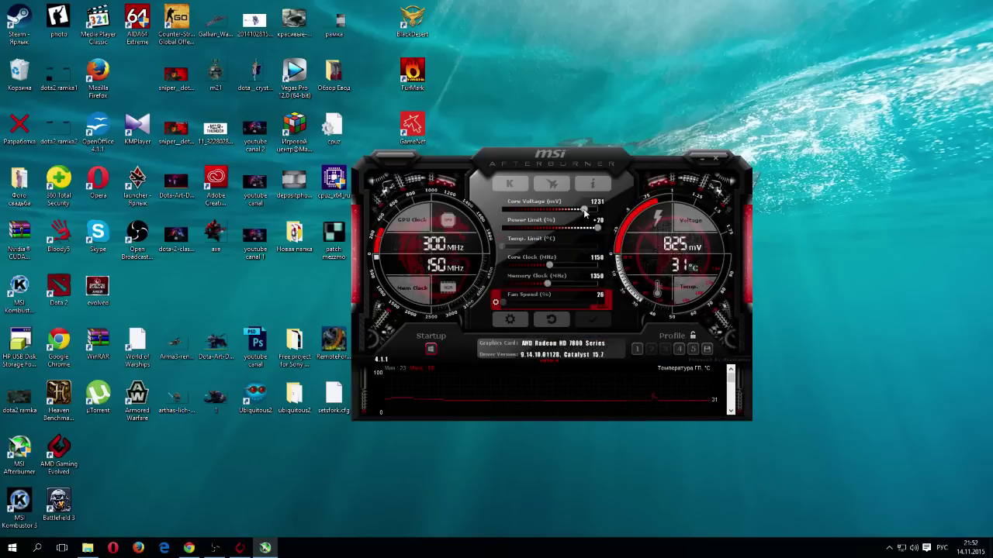
pyautogui.moveTo(585, 215)
pyautogui.moveTo(509, 155); pyautogui.dragTo(482, 140)
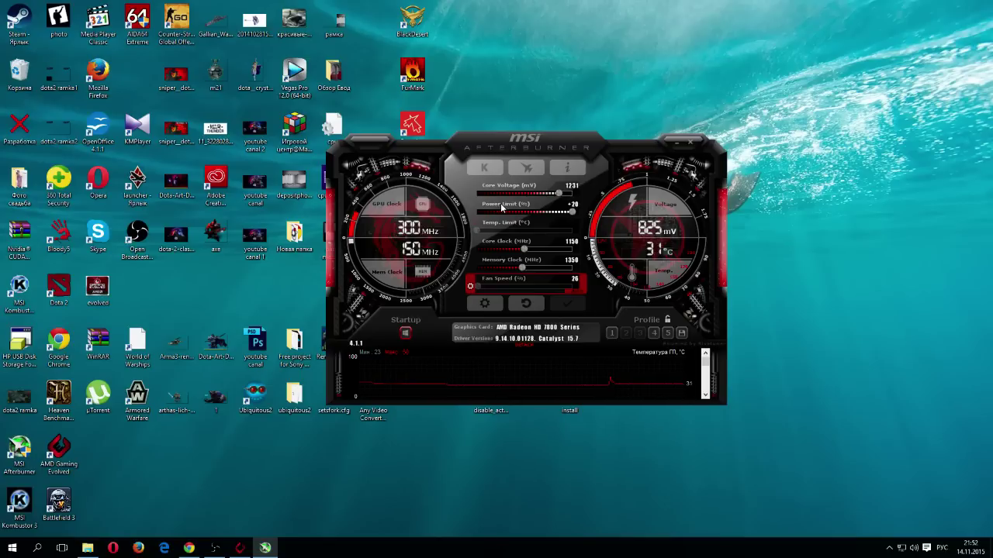
pyautogui.moveTo(491, 146); pyautogui.dragTo(507, 168)
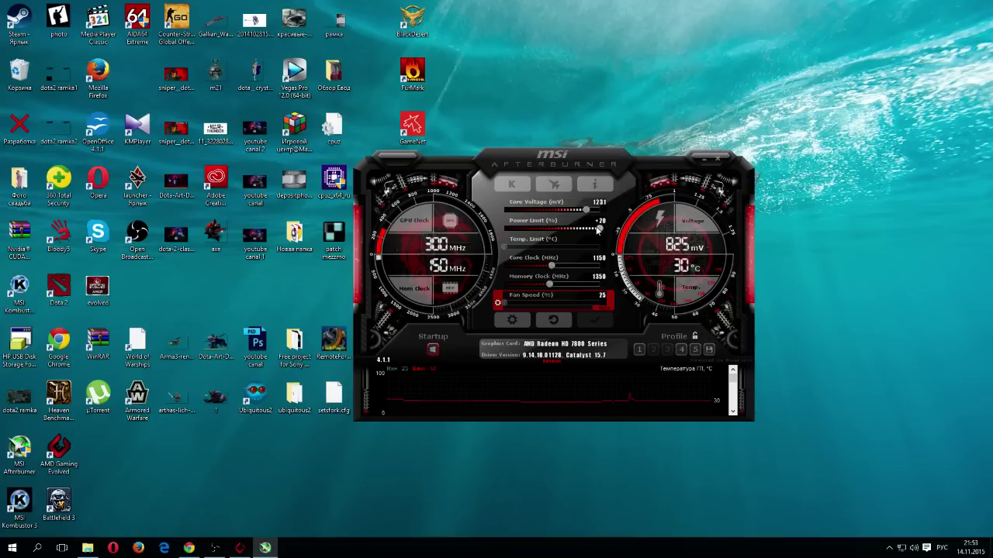
pyautogui.click(600, 229)
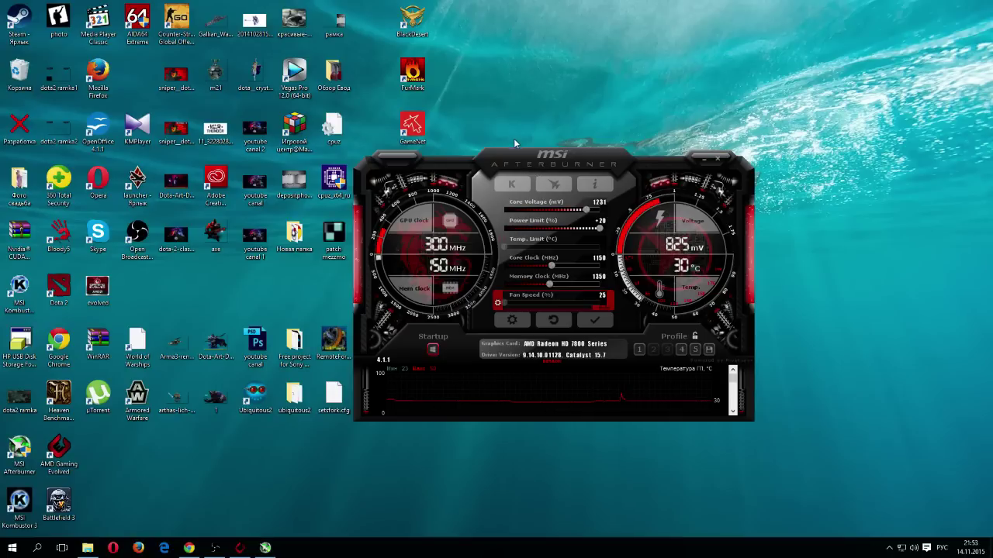
pyautogui.moveTo(512, 160); pyautogui.dragTo(503, 140)
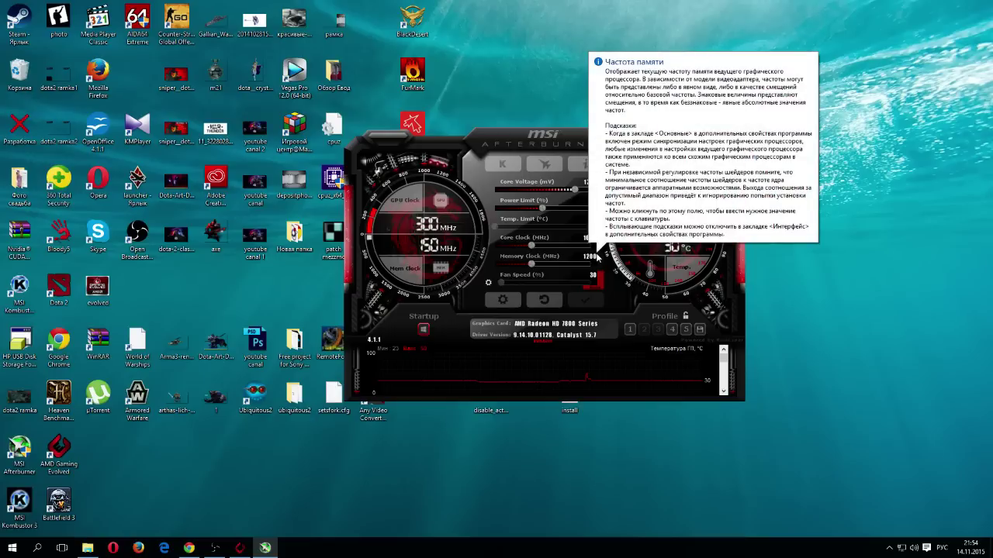
# - Open Calculator, work out the effective default memory frequency as 1200 × 4, and close Calculator
pyautogui.press('XF86Calculator')
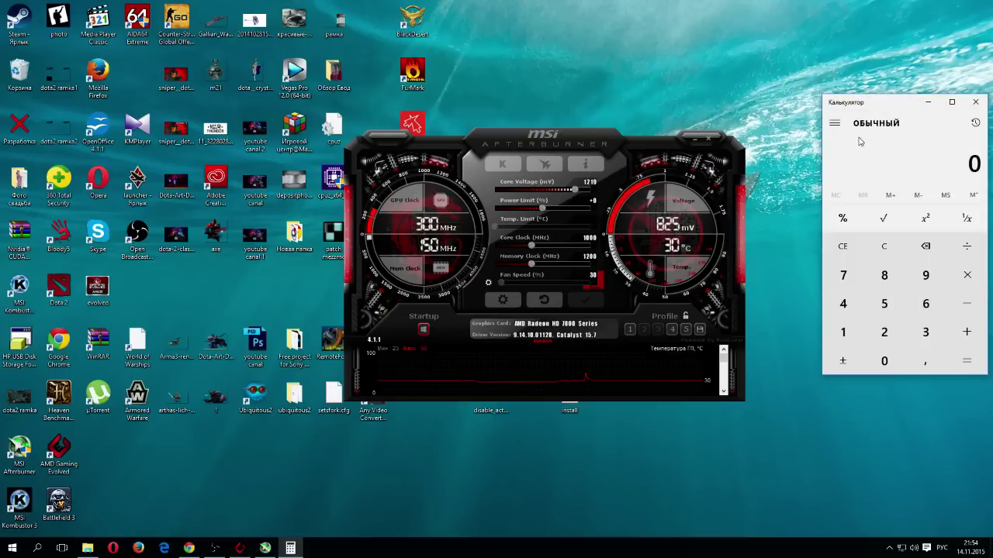
pyautogui.write('41')
pyautogui.press('BackSpace')
pyautogui.press('BackSpace')
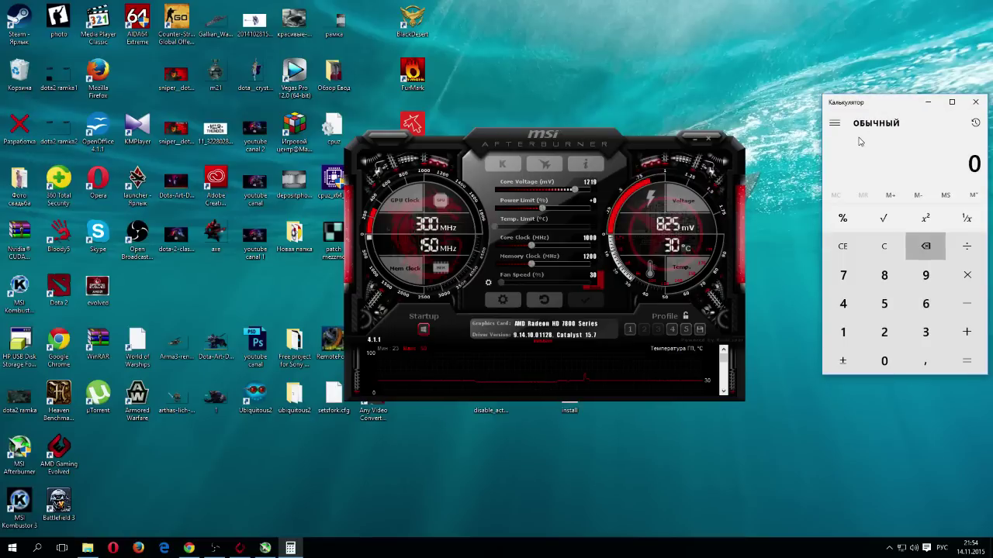
pyautogui.write('1200*4')
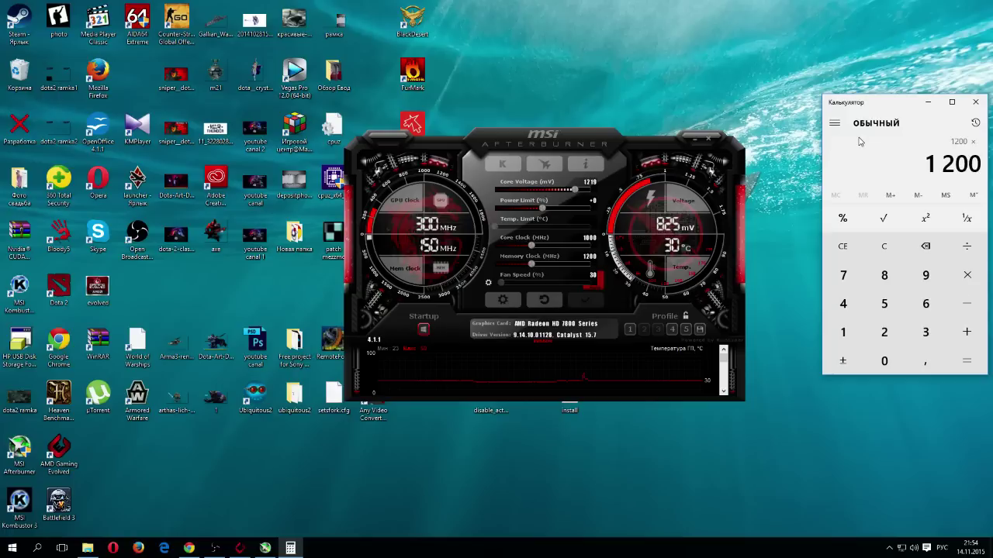
pyautogui.press('Return')
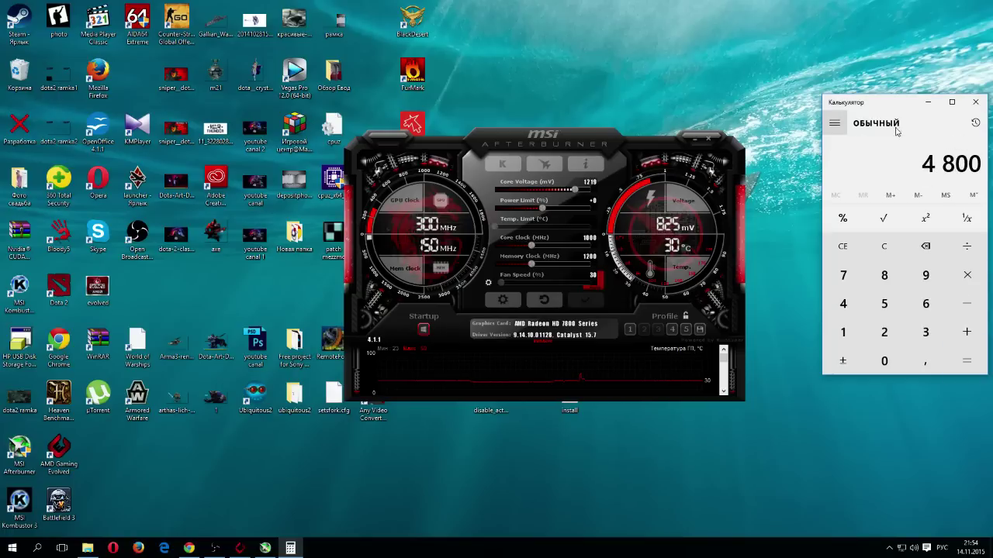
pyautogui.click(974, 103)
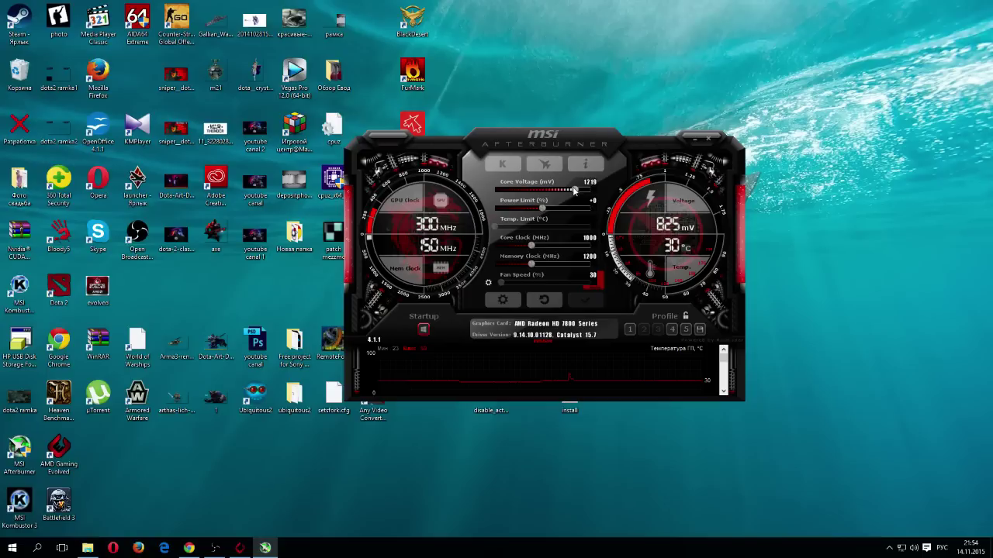
# - Raise the core voltage to 1230 mV and the power limit to +20 %
pyautogui.moveTo(574, 190); pyautogui.dragTo(576, 190)
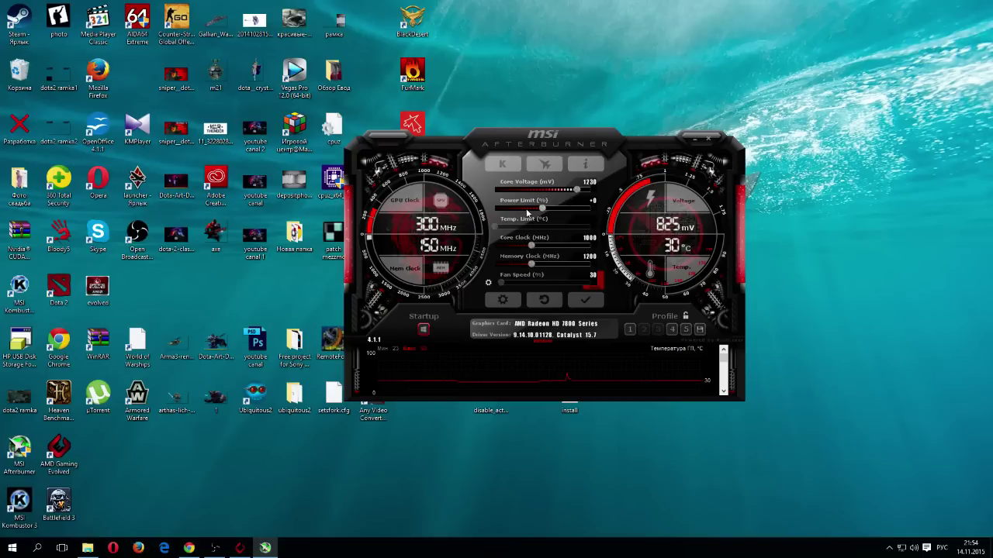
pyautogui.moveTo(543, 209); pyautogui.dragTo(592, 216)
# - Set the graphics card's core clock to 1150 MHz
pyautogui.moveTo(536, 245); pyautogui.dragTo(546, 246)
pyautogui.moveTo(544, 248); pyautogui.dragTo(541, 249)
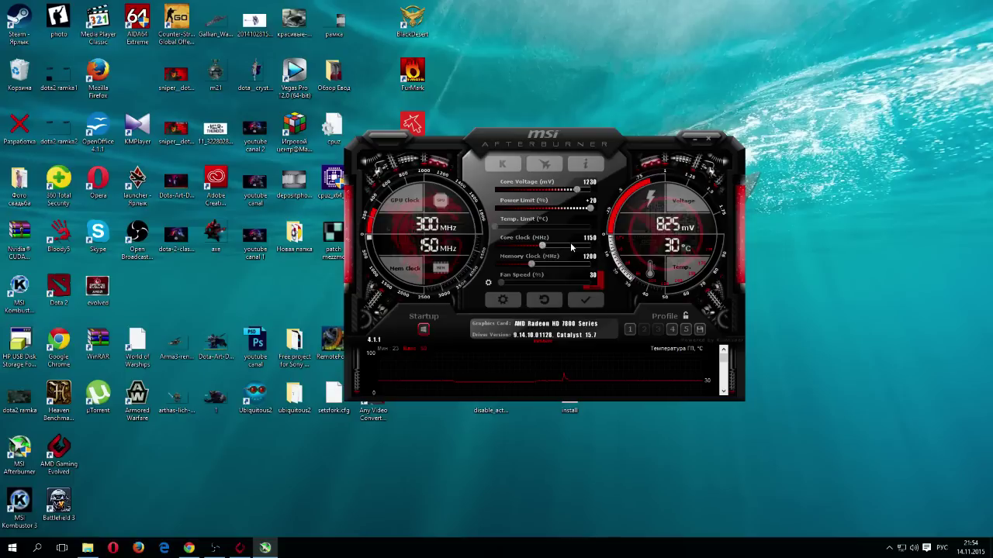
pyautogui.press('Left')
pyautogui.press('Left')
pyautogui.press('Left')
# - Set the graphics card's memory clock to 1350 MHz
pyautogui.moveTo(530, 266); pyautogui.dragTo(541, 265)
pyautogui.press('Right')
pyautogui.press('Right')
pyautogui.press('Right')
pyautogui.press('Right')
# - Open Calculator, work out the effective overclocked memory frequency as 1350 × 4, and close Calculator
pyautogui.press('XF86Calculator')
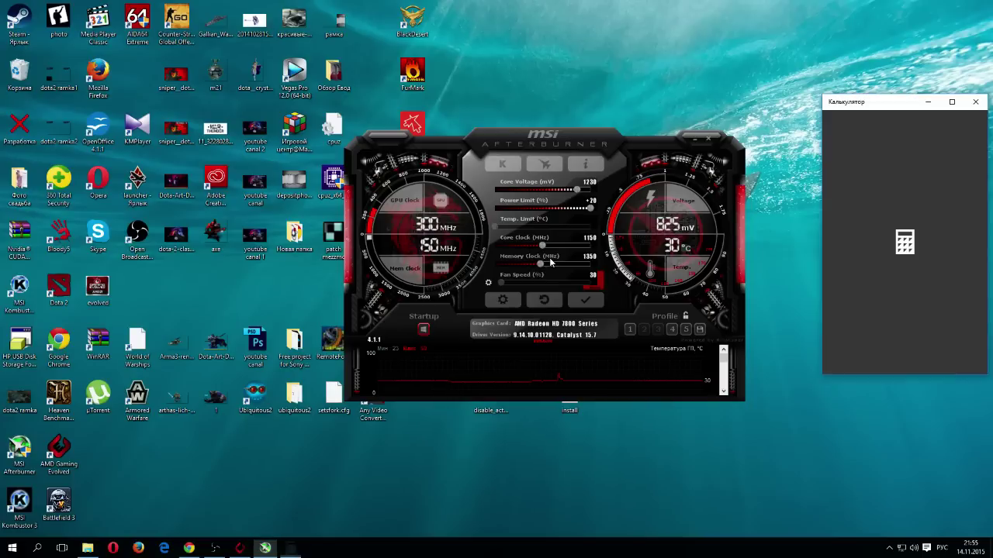
pyautogui.write('1350')
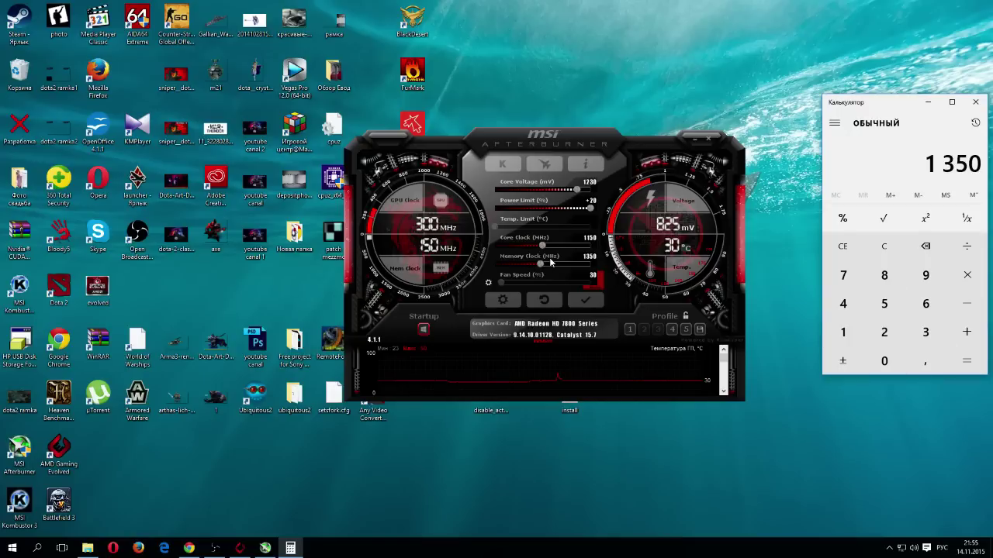
pyautogui.write('*4')
pyautogui.press('Return')
pyautogui.click(976, 101)
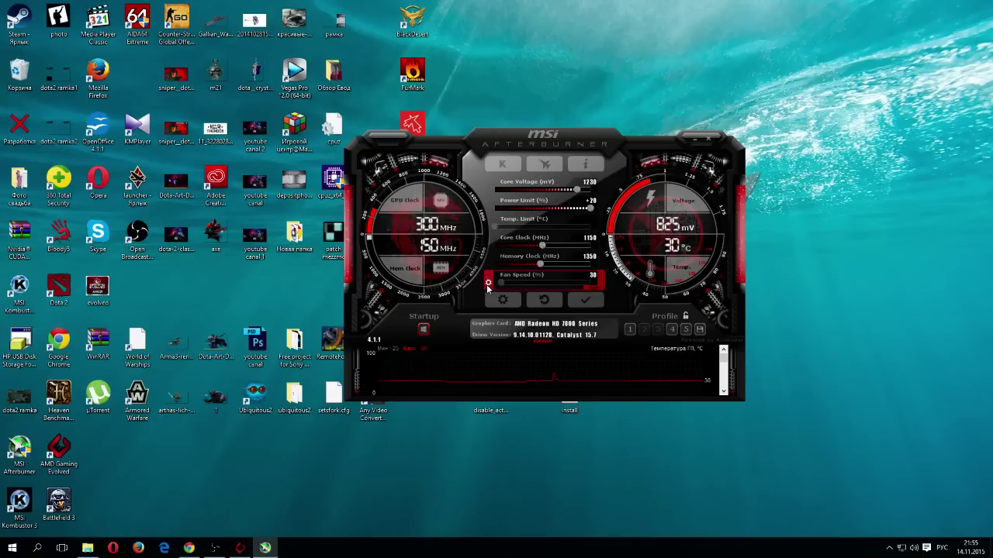
# - Apply the overclock settings to the graphics card and move the FurMark desktop shortcut farther away from the BlackDesert shortcut
pyautogui.moveTo(502, 283); pyautogui.dragTo(496, 283)
pyautogui.click(583, 301)
pyautogui.moveTo(426, 75); pyautogui.dragTo(546, 75)
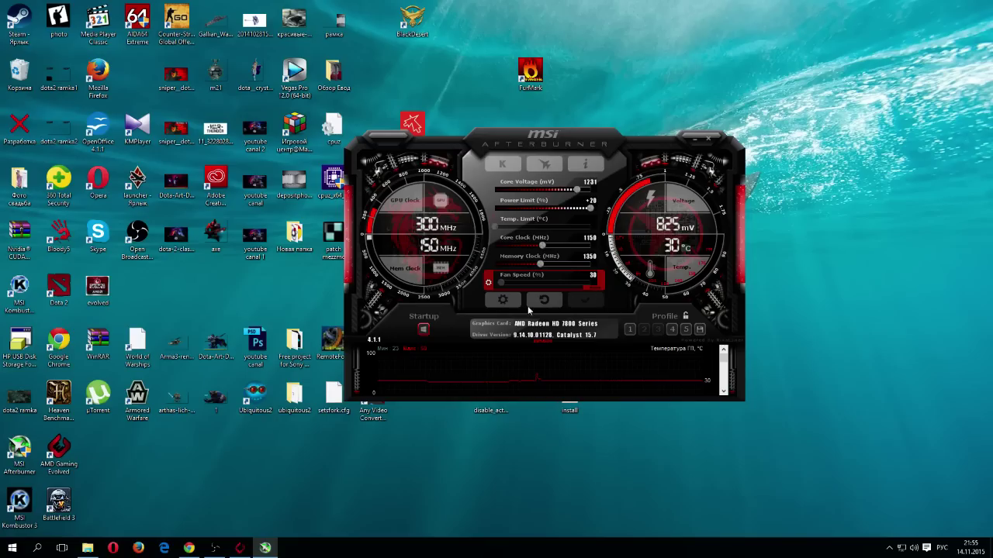
# - Open the Afterburner properties and check the general settings, including the list of master graphics processors
pyautogui.click(503, 300)
pyautogui.moveTo(451, 135); pyautogui.dragTo(645, 46)
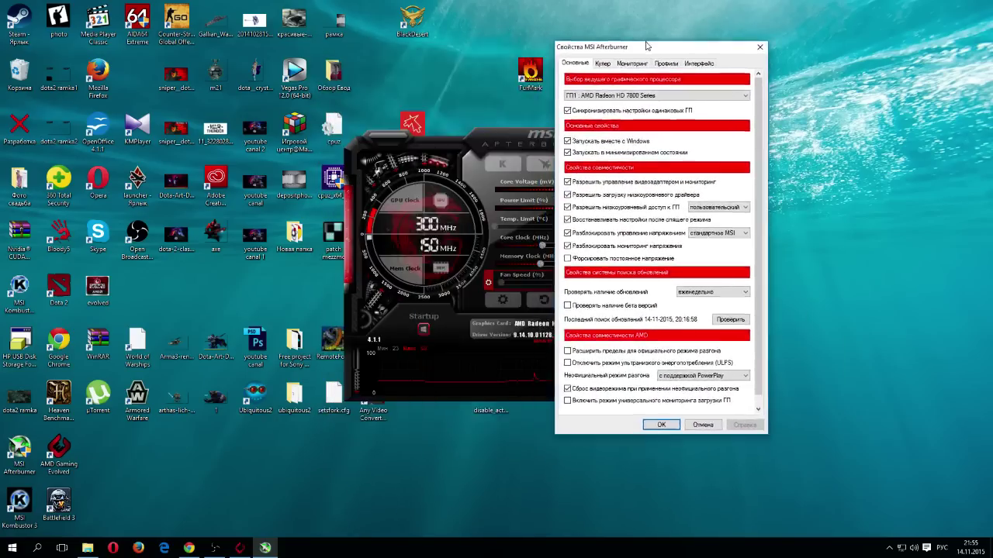
pyautogui.scroll(-1, 769, 165)
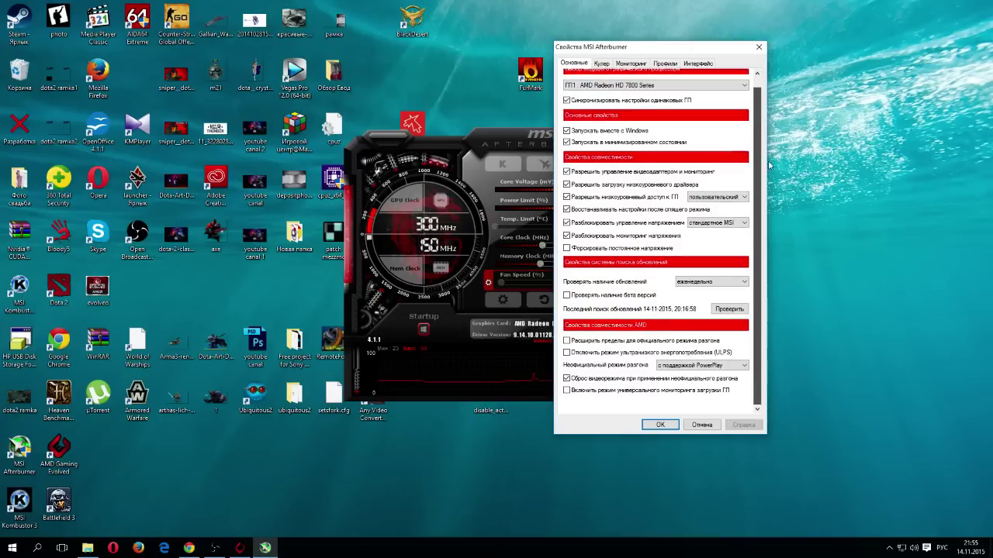
pyautogui.scroll(1, 764, 143)
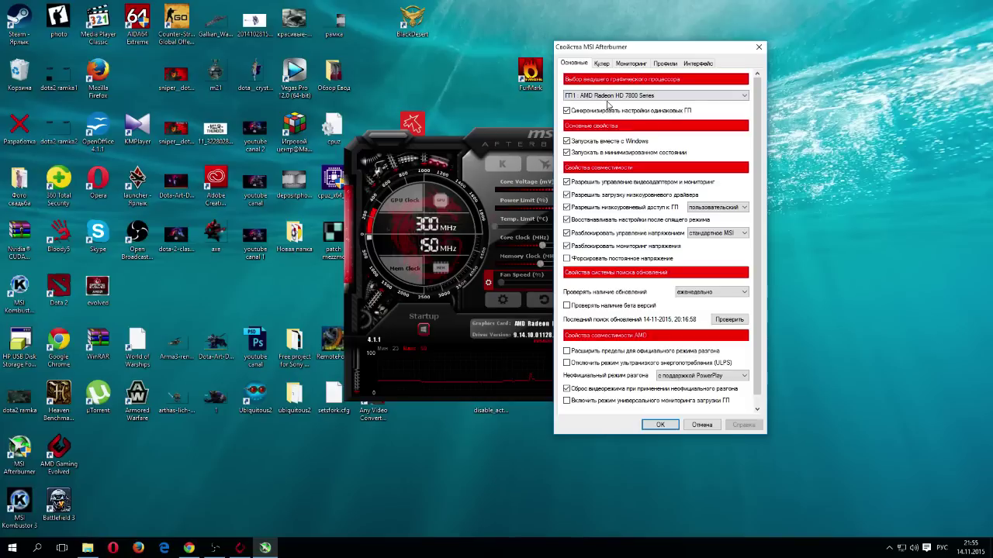
pyautogui.click(608, 99)
pyautogui.click(593, 96)
pyautogui.click(581, 96)
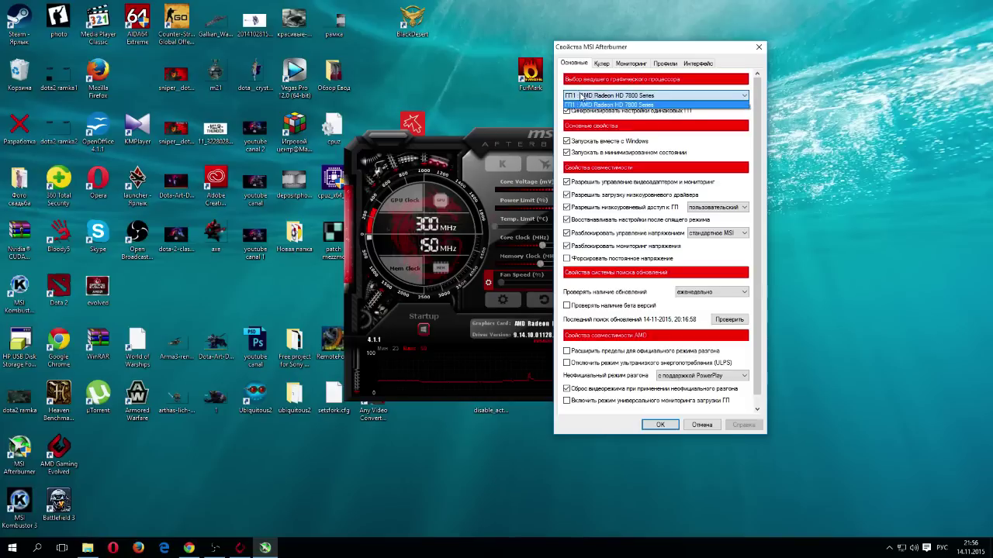
pyautogui.click(589, 92)
# - Review the compatibility properties and the available modes for unlocking voltage control
pyautogui.moveTo(670, 115)
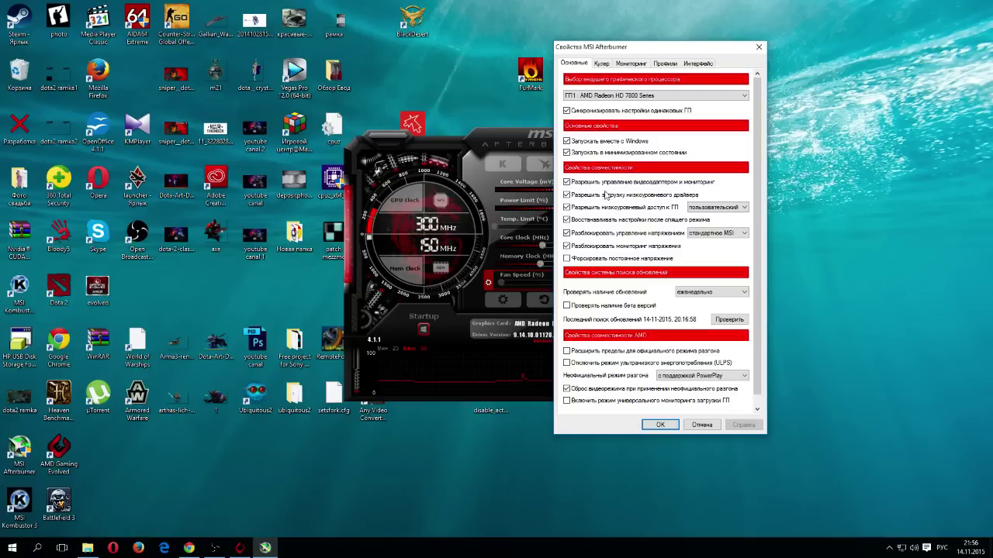
pyautogui.moveTo(672, 200)
pyautogui.click(699, 233)
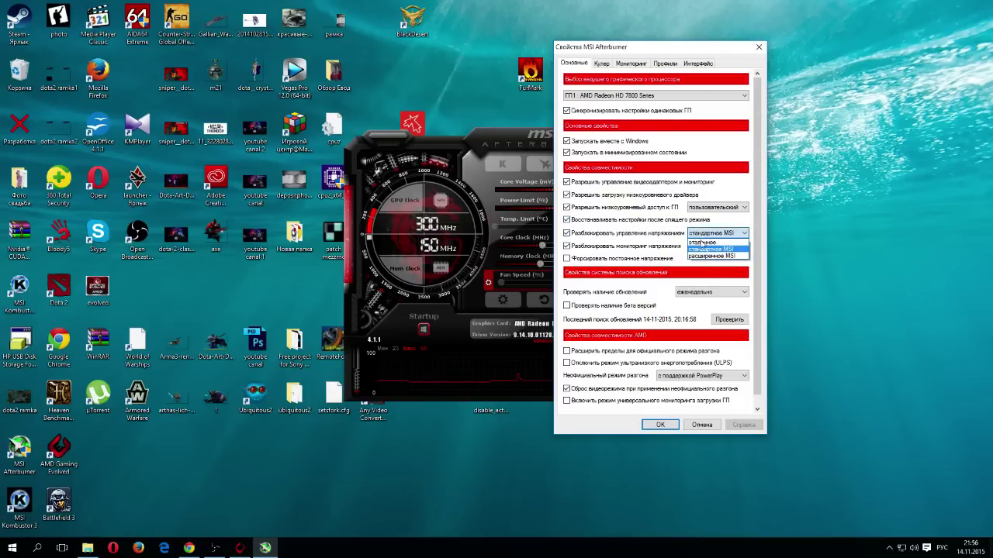
pyautogui.click(729, 222)
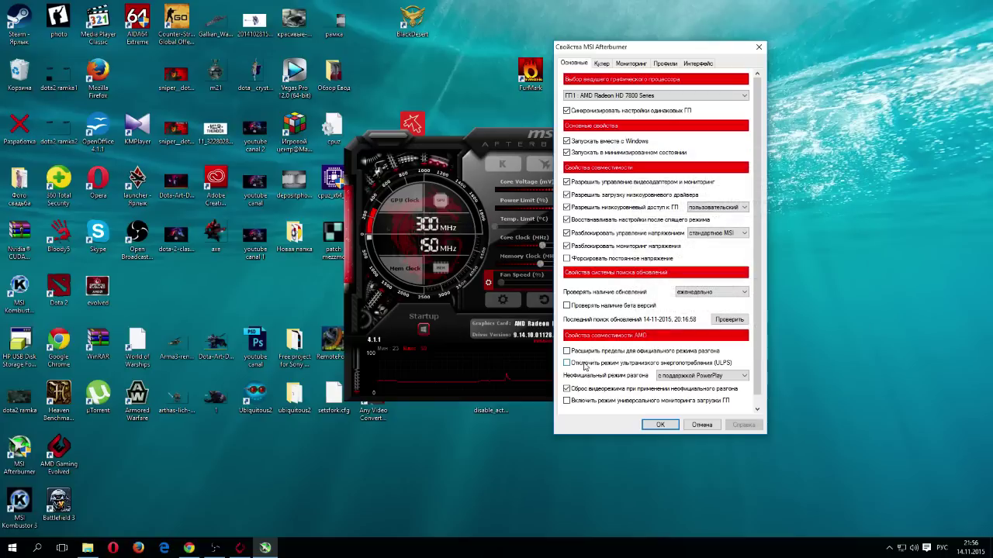
# - Examine the AMD compatibility properties, including ULPS disabling and the unofficial overclocking mode options
pyautogui.moveTo(711, 363)
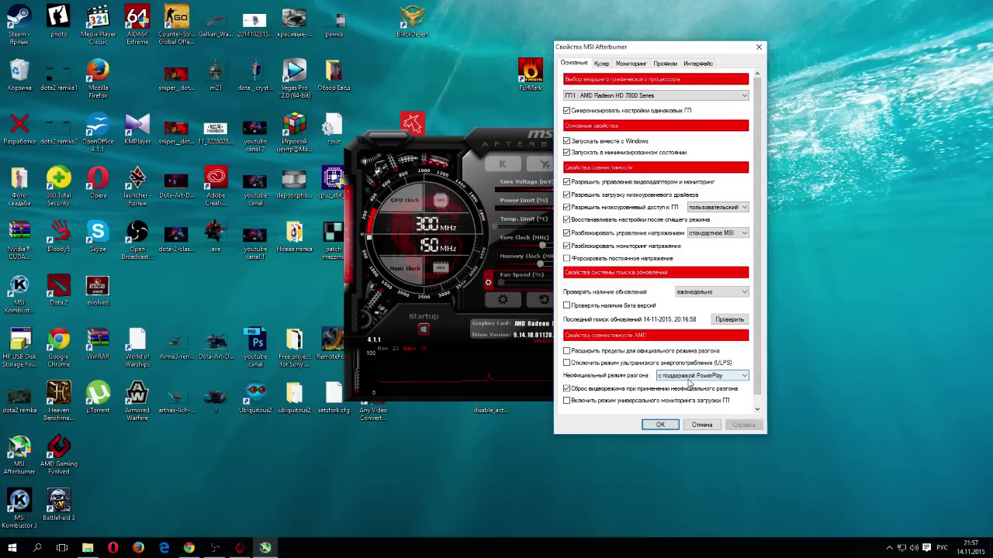
pyautogui.click(707, 376)
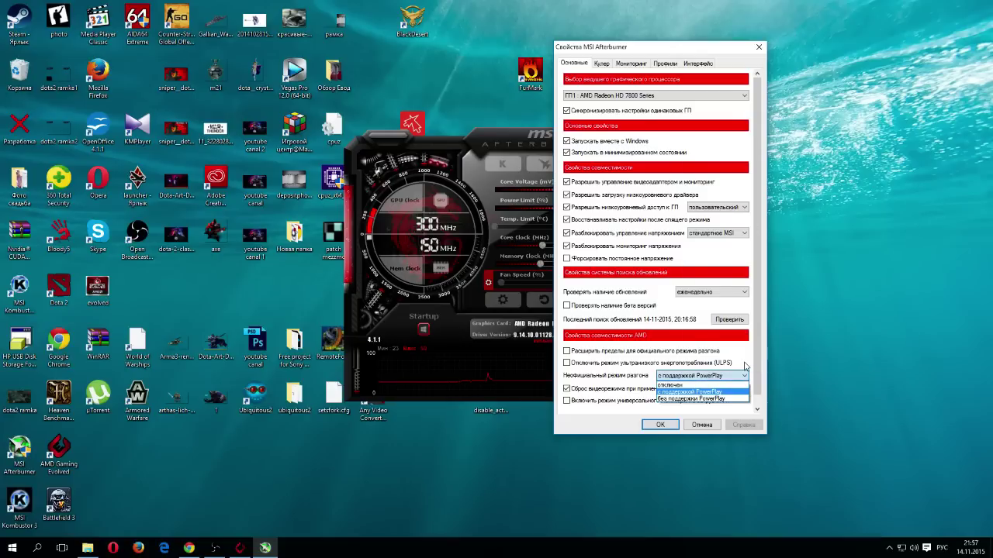
pyautogui.click(730, 373)
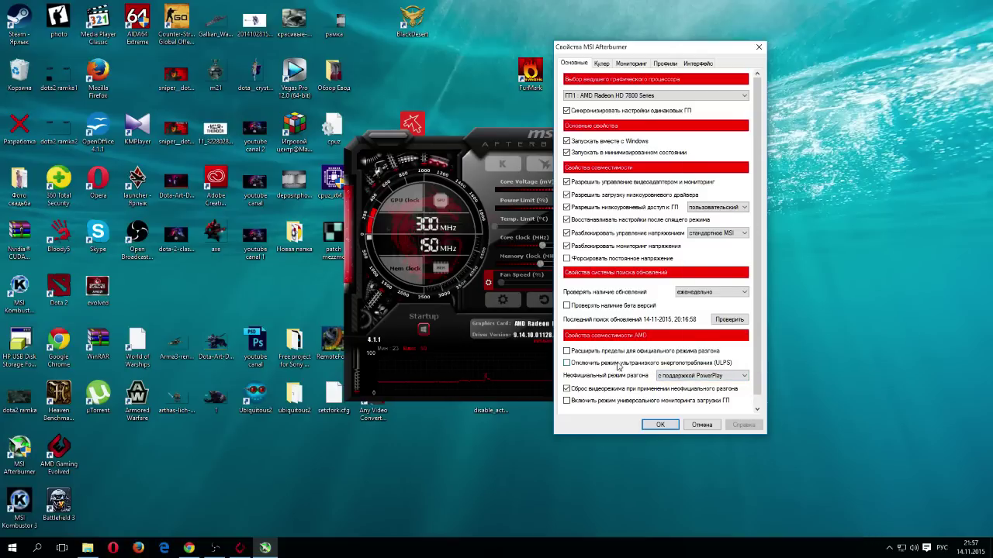
pyautogui.click(697, 376)
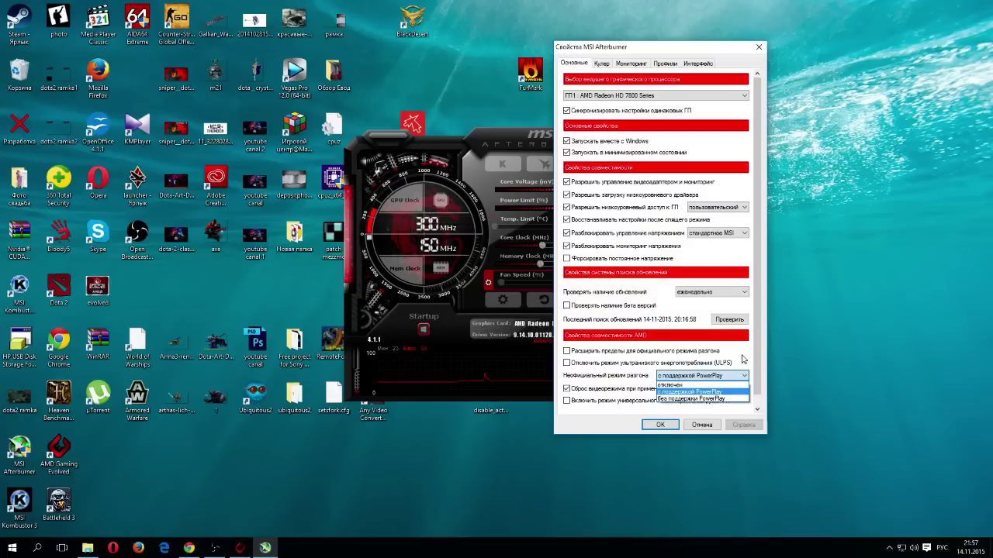
pyautogui.click(743, 360)
pyautogui.moveTo(756, 377); pyautogui.dragTo(756, 387)
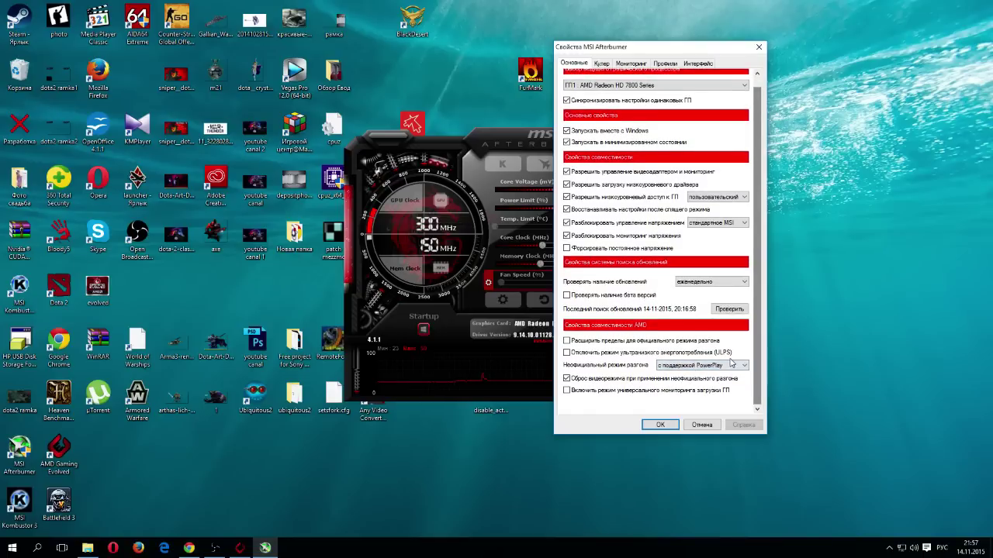
pyautogui.click(730, 363)
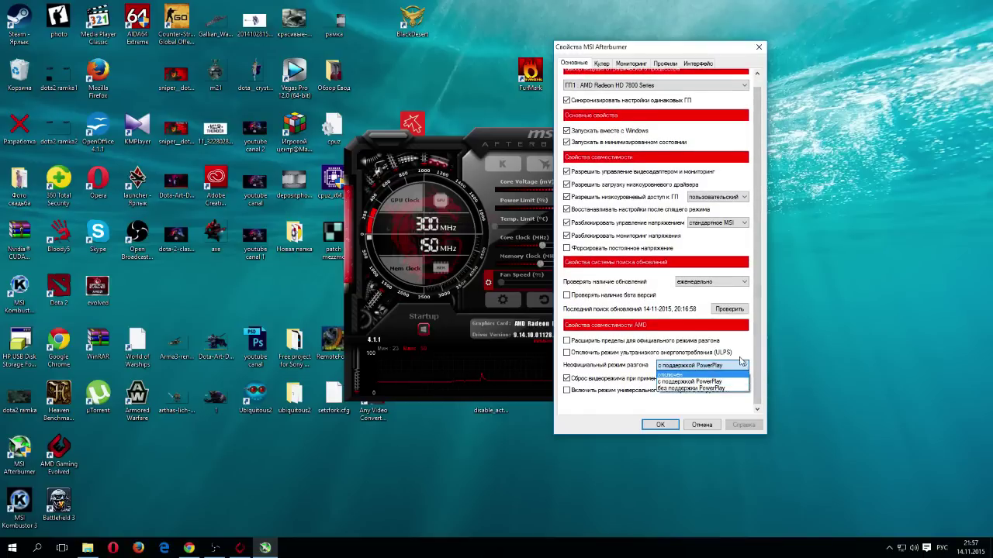
pyautogui.click(743, 363)
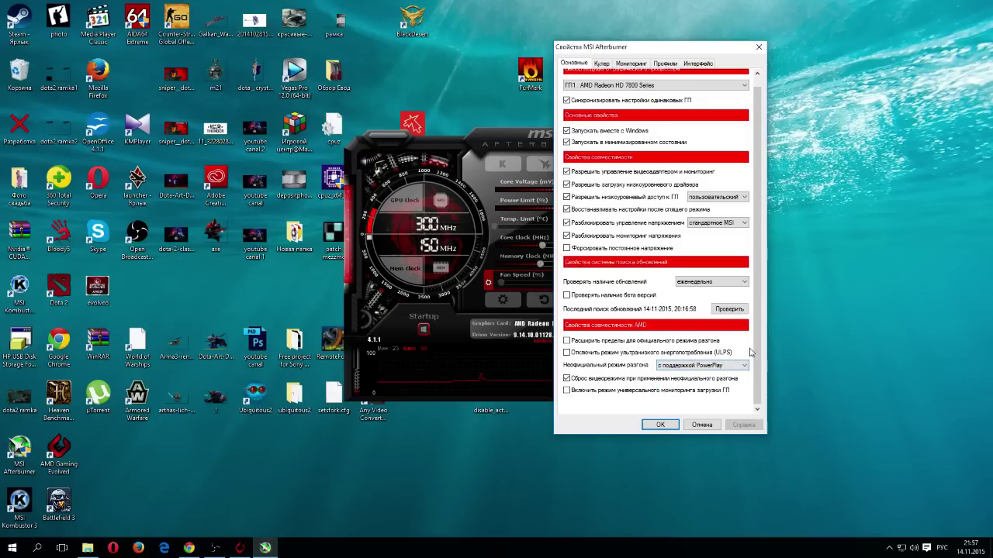
pyautogui.moveTo(759, 379); pyautogui.dragTo(759, 347)
pyautogui.scroll(-1, 758, 347)
pyautogui.click(708, 365)
pyautogui.click(631, 370)
# - Move the properties window off the main Afterburner window and examine the custom fan speed curve in the cooler settings
pyautogui.moveTo(621, 47); pyautogui.dragTo(763, 72)
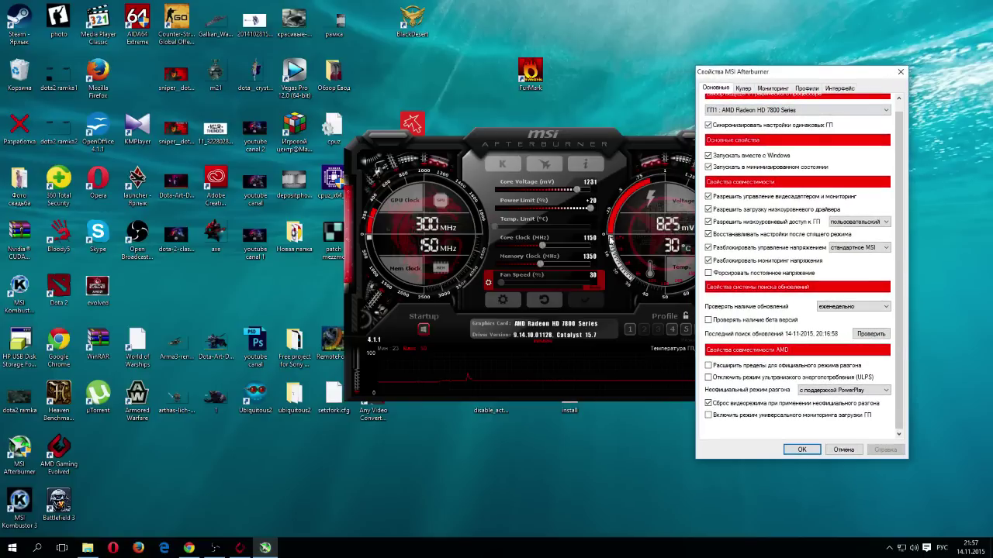
pyautogui.click(742, 88)
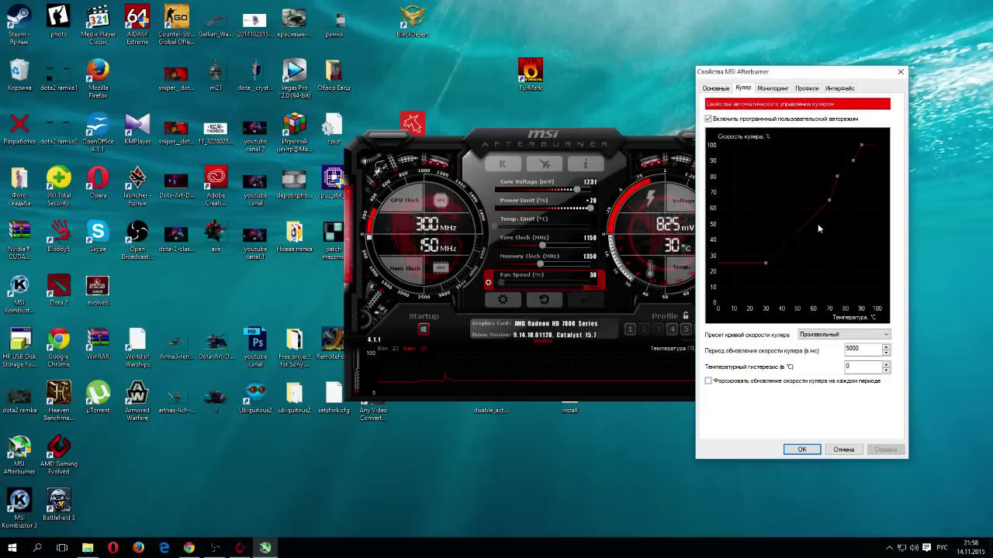
# - Review the active monitoring graphs and set the lower limit of the «Температура ГП» graph to -1
pyautogui.click(770, 89)
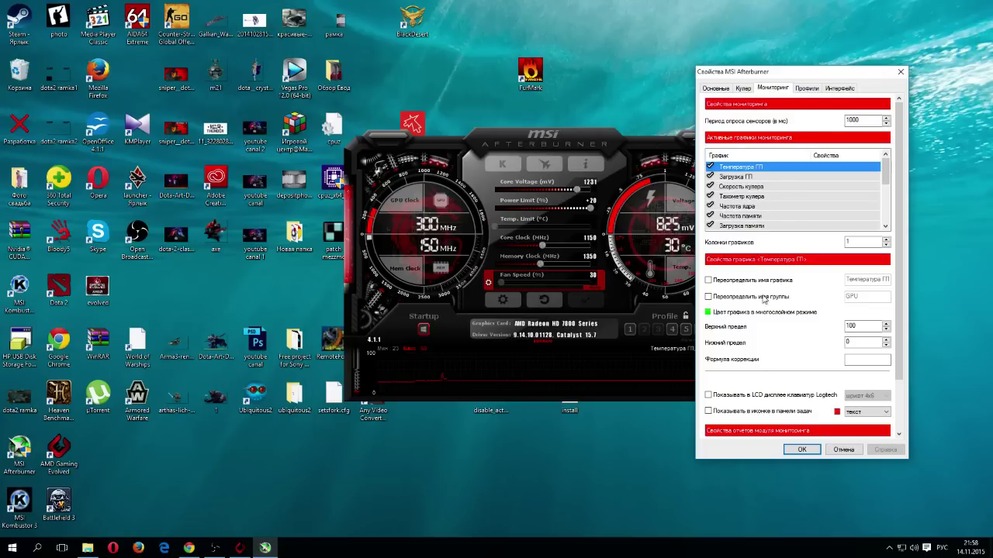
pyautogui.scroll(-1, 861, 342)
pyautogui.scroll(-5, 734, 198)
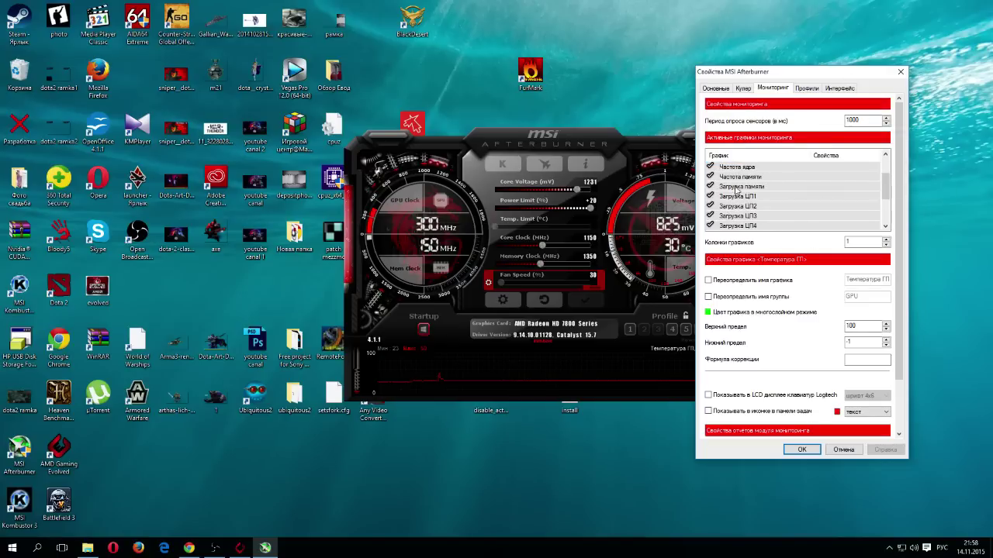
pyautogui.scroll(5, 737, 208)
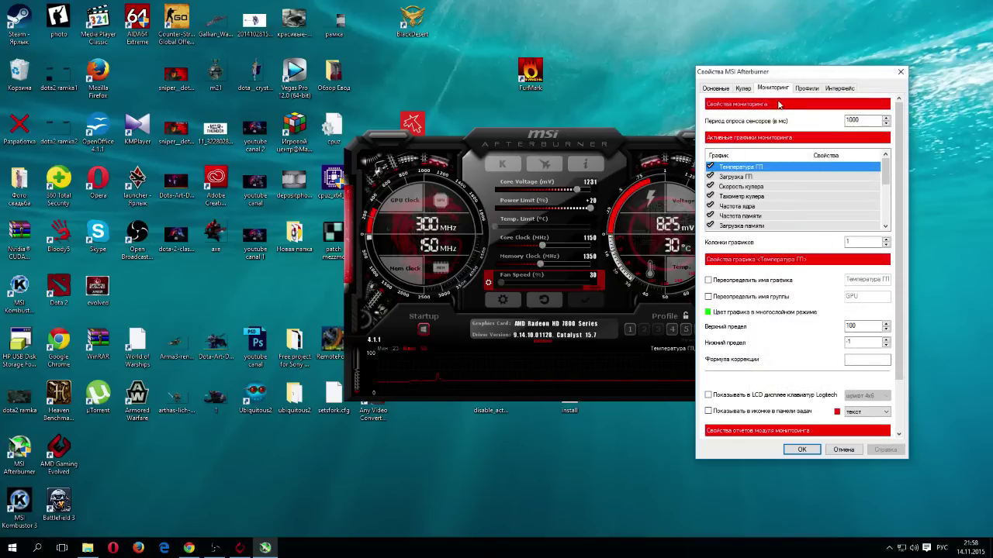
pyautogui.scroll(-5, 806, 211)
pyautogui.scroll(5, 781, 213)
pyautogui.scroll(-2, 769, 215)
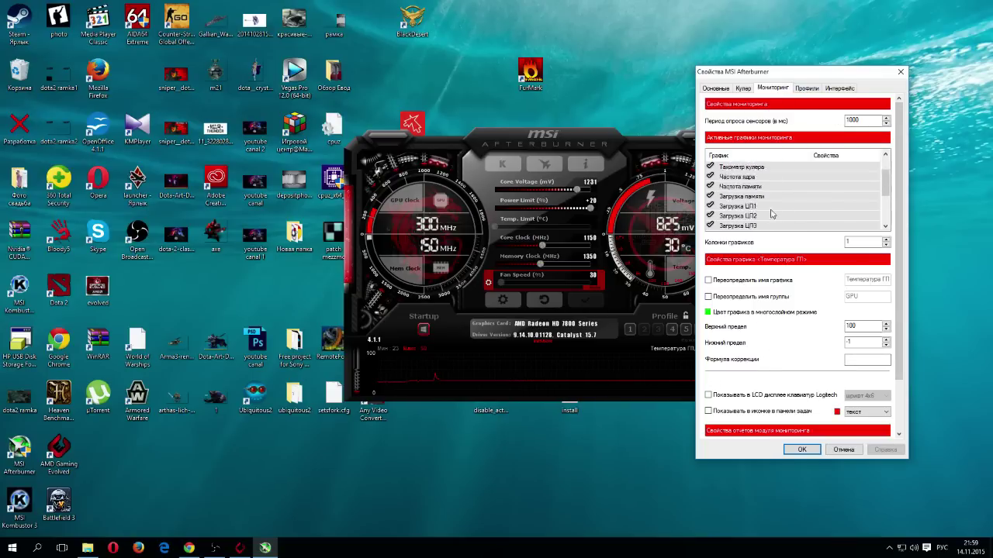
pyautogui.scroll(2, 764, 202)
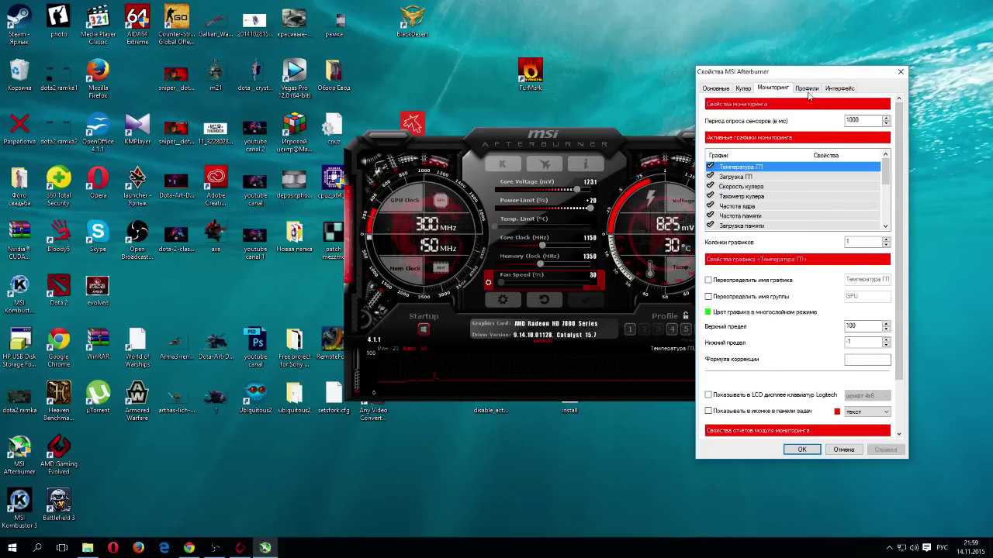
pyautogui.scroll(-2, 783, 213)
pyautogui.scroll(2, 780, 226)
# - Review the profile hotkey slots and the user interface settings in the Afterburner properties
pyautogui.click(810, 88)
pyautogui.moveTo(777, 73); pyautogui.dragTo(822, 75)
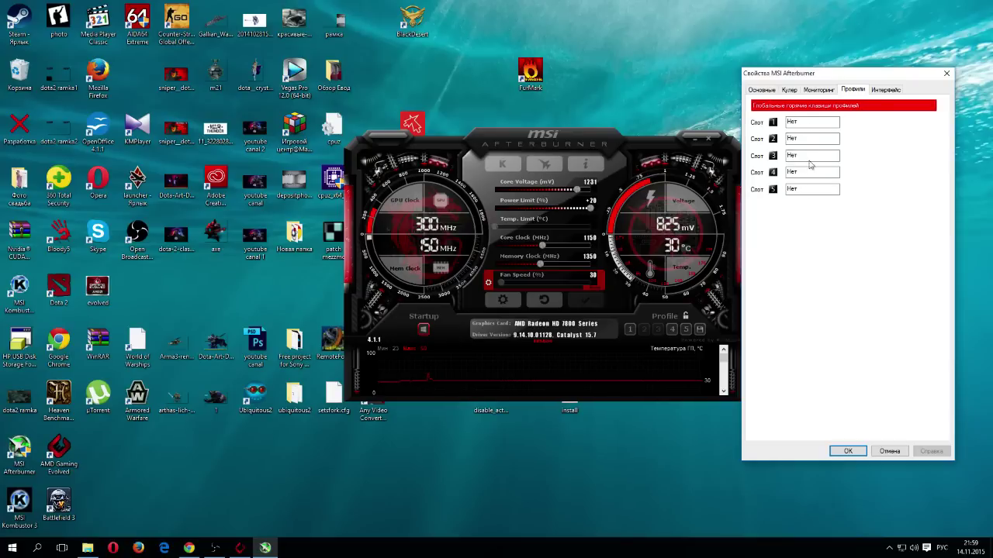
pyautogui.click(886, 90)
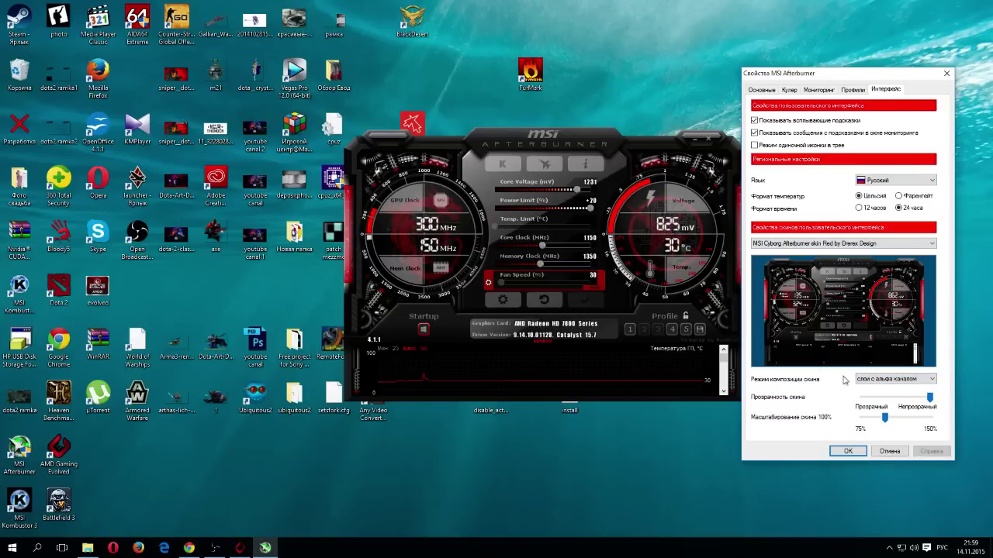
# - Look over the cooler and general settings once more and confirm the Afterburner properties
pyautogui.click(788, 91)
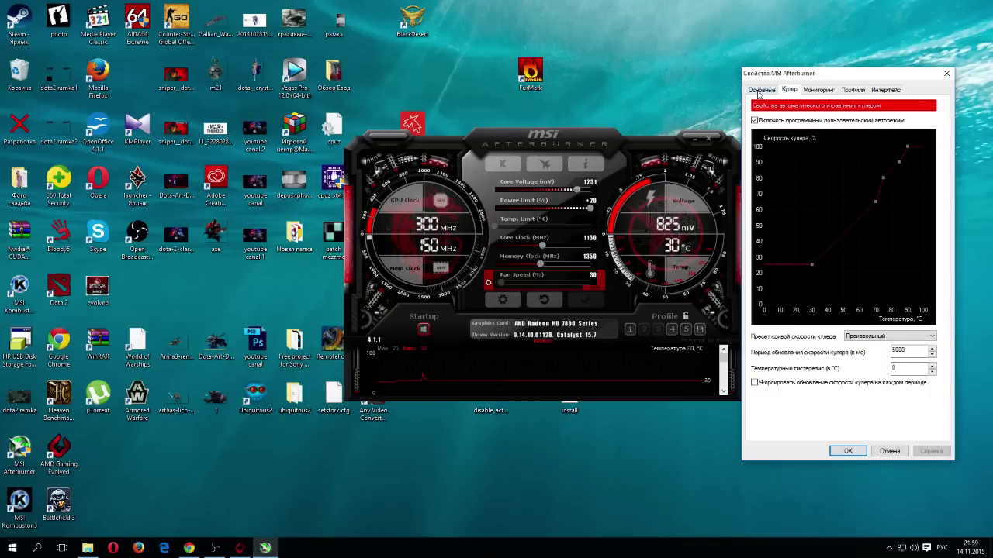
pyautogui.click(759, 91)
pyautogui.moveTo(787, 74); pyautogui.dragTo(822, 63)
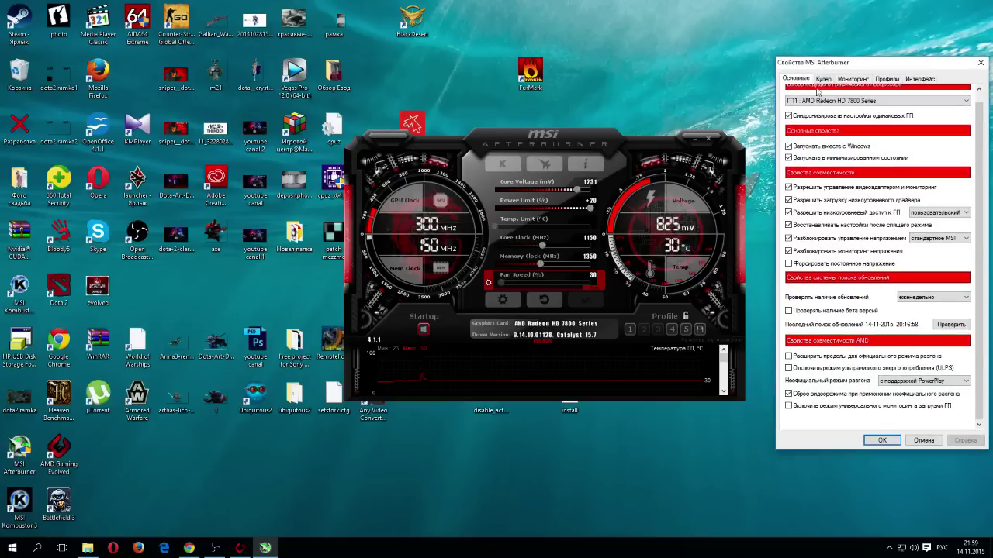
pyautogui.click(881, 440)
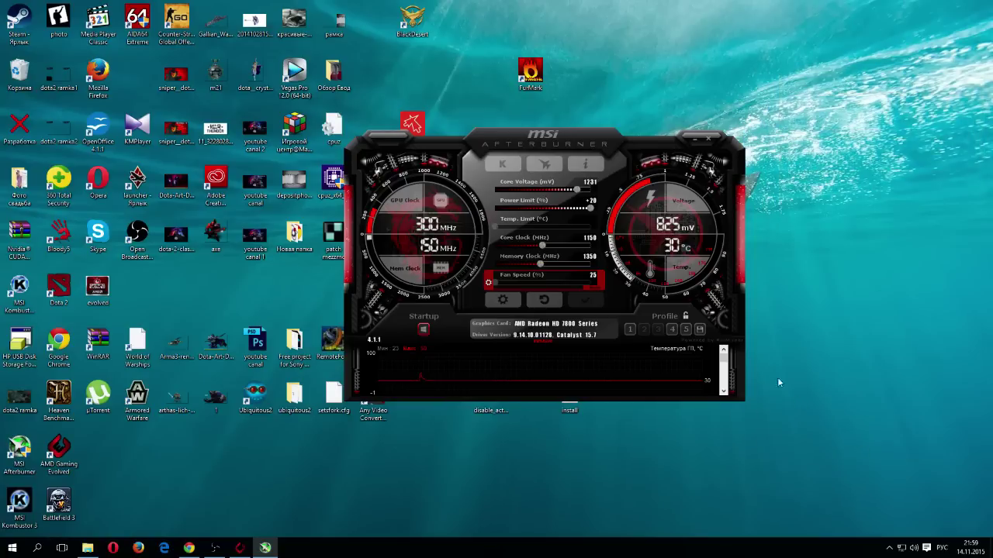
pyautogui.moveTo(432, 148); pyautogui.dragTo(411, 141)
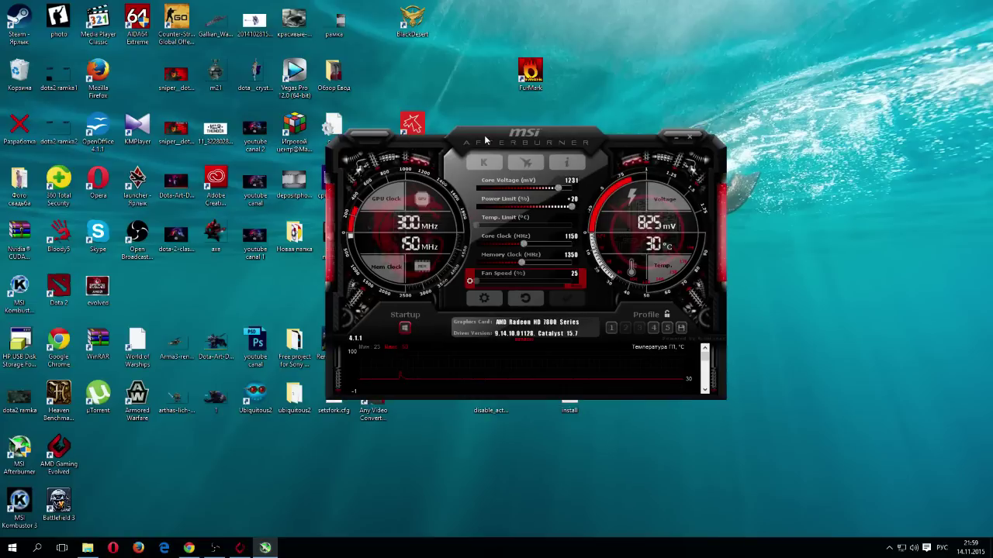
pyautogui.moveTo(485, 139); pyautogui.dragTo(545, 128)
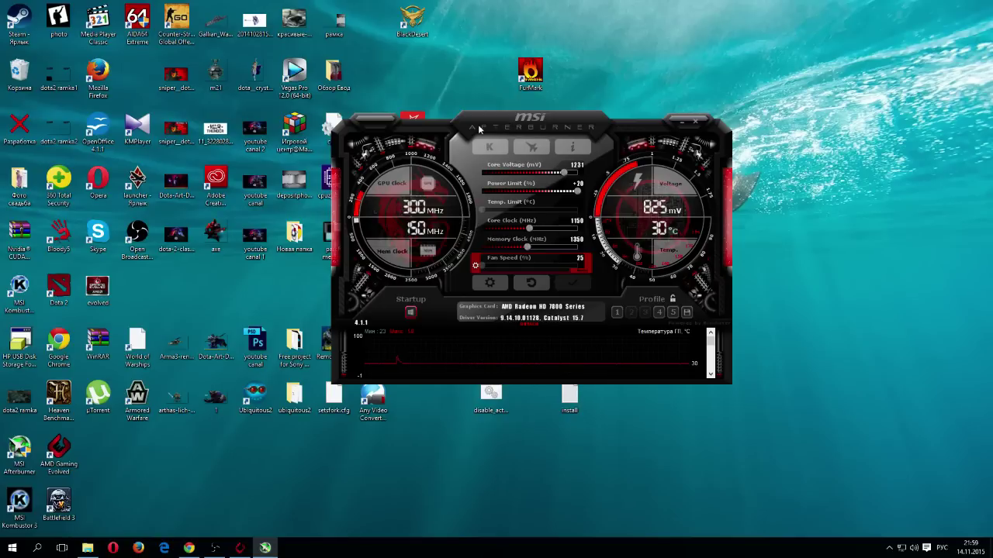
pyautogui.moveTo(478, 129)
pyautogui.mouseDown()
pyautogui.moveTo(488, 150)
pyautogui.moveTo(478, 118)
pyautogui.mouseUp()
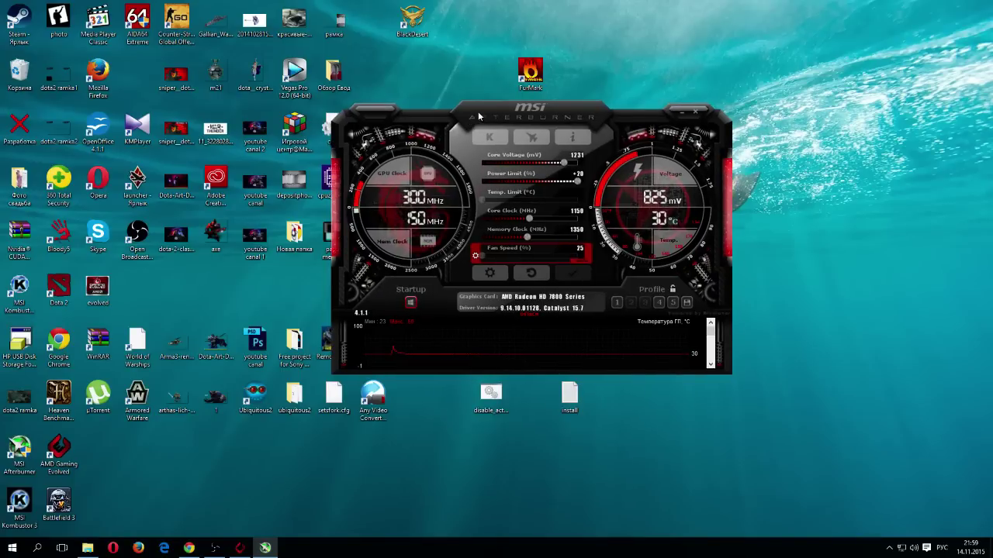
pyautogui.moveTo(466, 116); pyautogui.dragTo(491, 130)
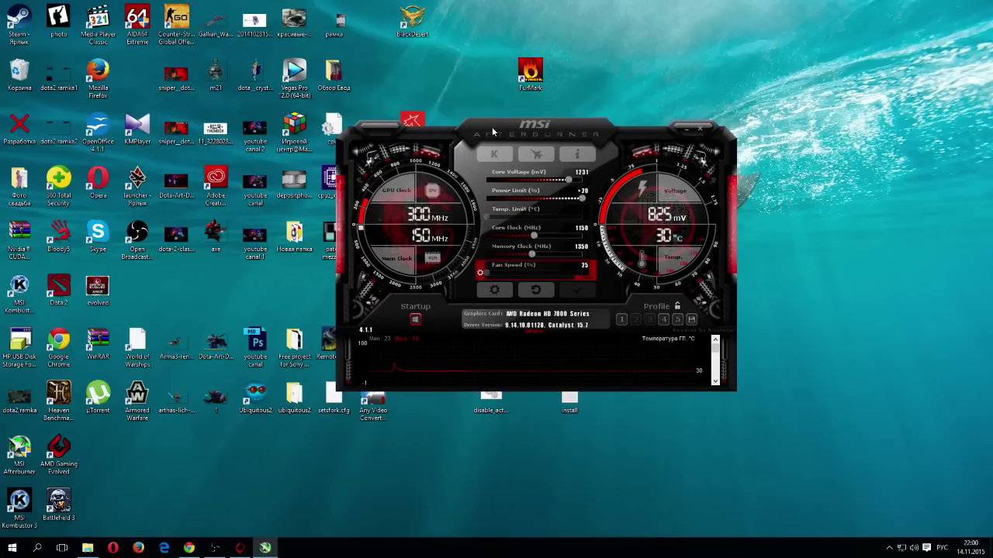
pyautogui.moveTo(490, 135); pyautogui.dragTo(491, 102)
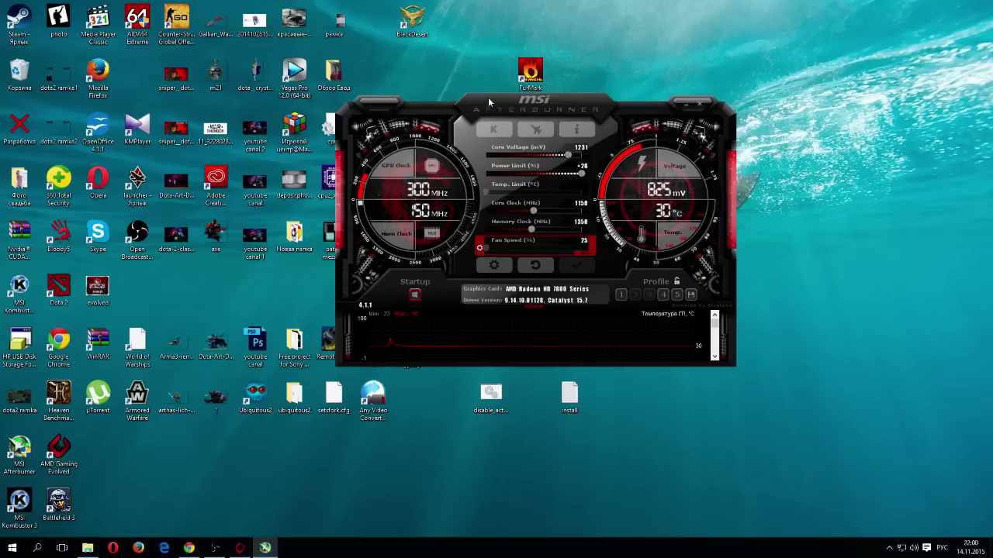
pyautogui.moveTo(424, 113)
pyautogui.mouseDown()
pyautogui.moveTo(449, 120)
pyautogui.moveTo(413, 123)
pyautogui.moveTo(416, 114)
pyautogui.mouseUp()
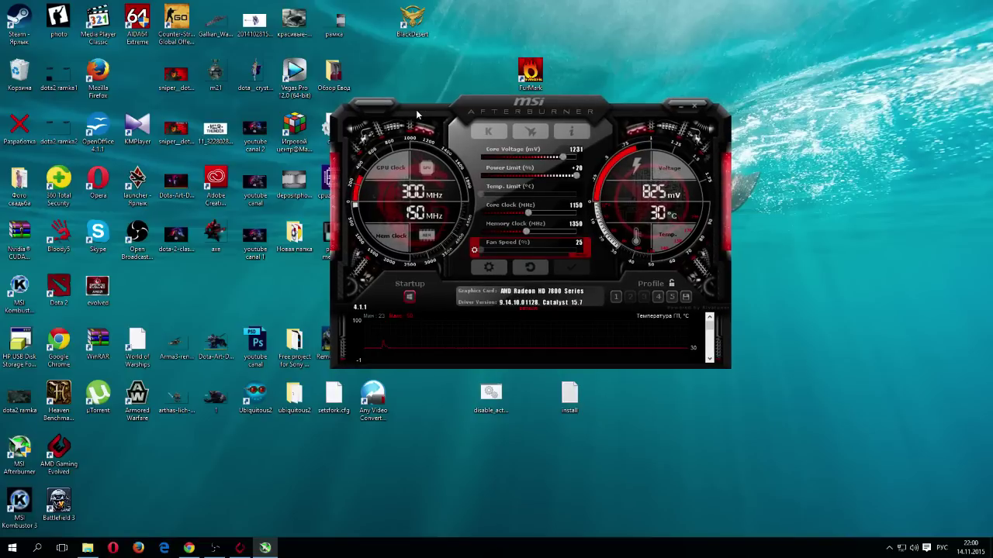
pyautogui.moveTo(517, 103); pyautogui.dragTo(516, 112)
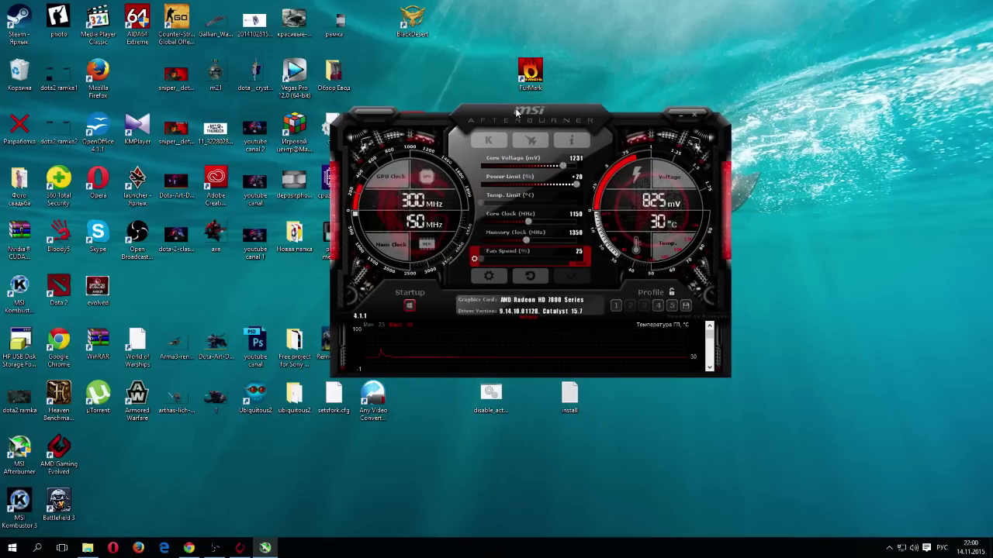
# - Switch to the Open Broadcaster Software window
pyautogui.click(215, 548)
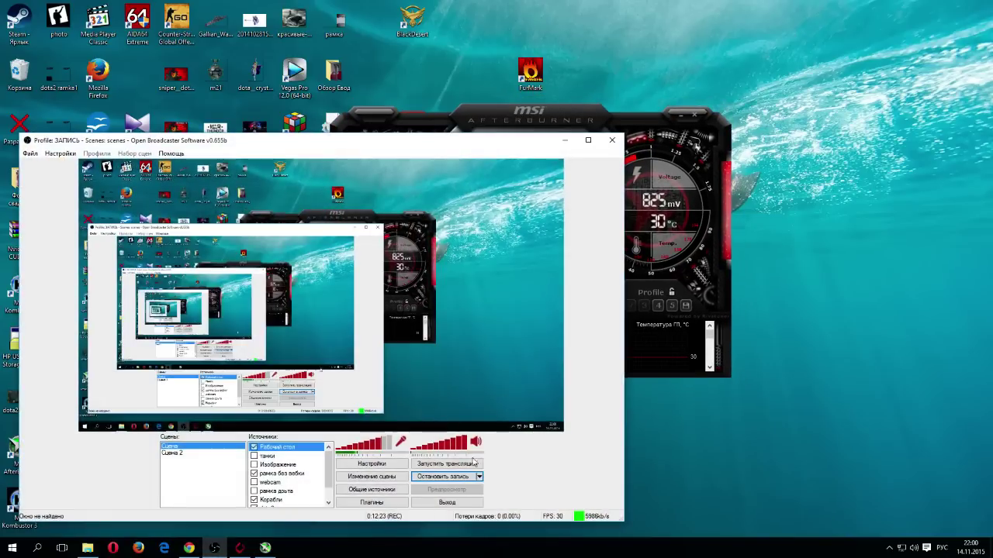